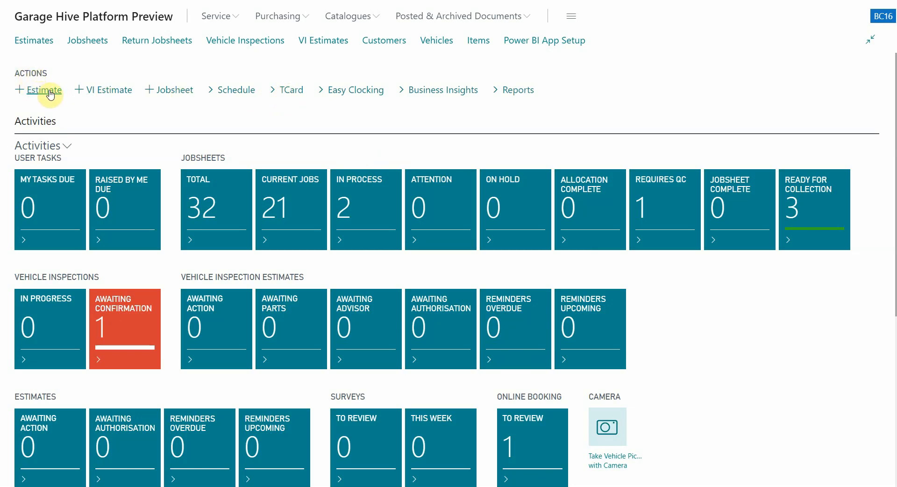
- Open the TCard planner and switch it to Configuration Mode
{"action": "left_click", "coordinate": [292, 94]}
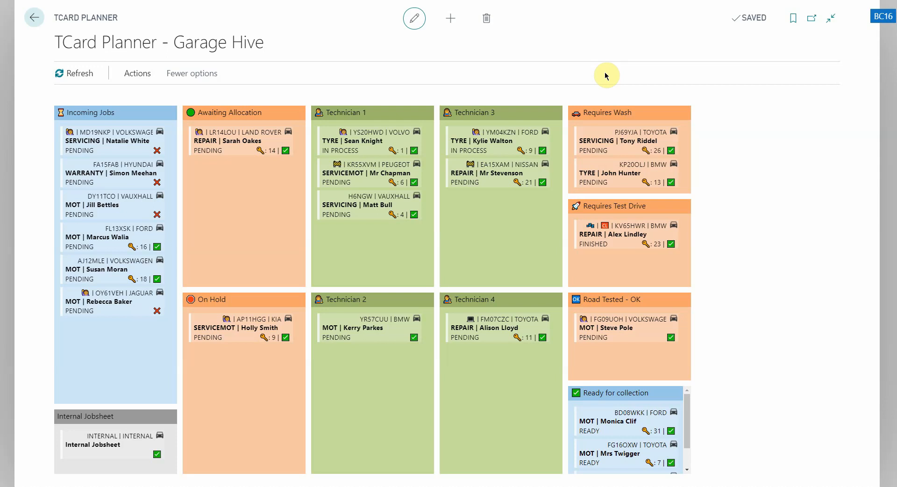
{"action": "right_click", "coordinate": [606, 76]}
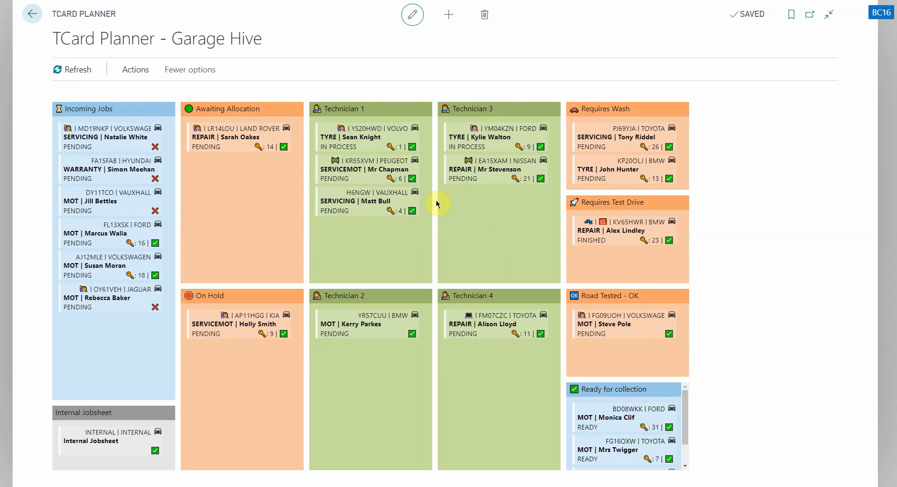
{"action": "left_click", "coordinate": [135, 70]}
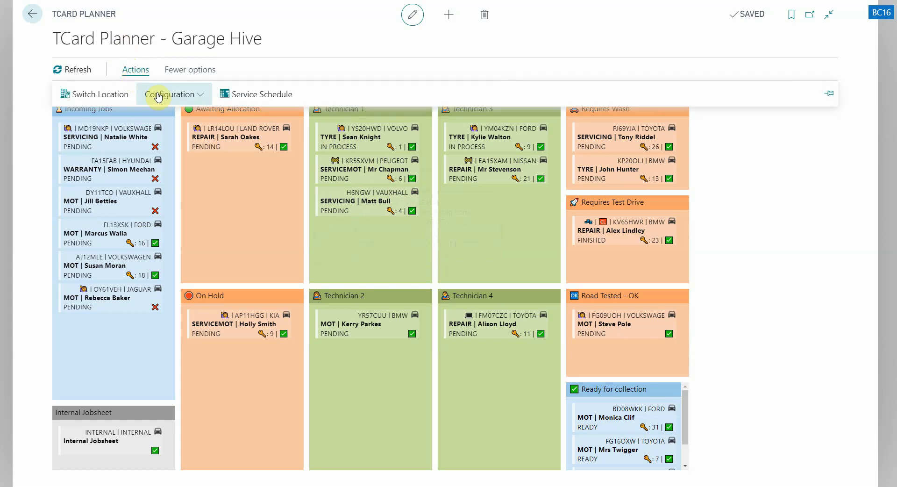
{"action": "left_click", "coordinate": [158, 95]}
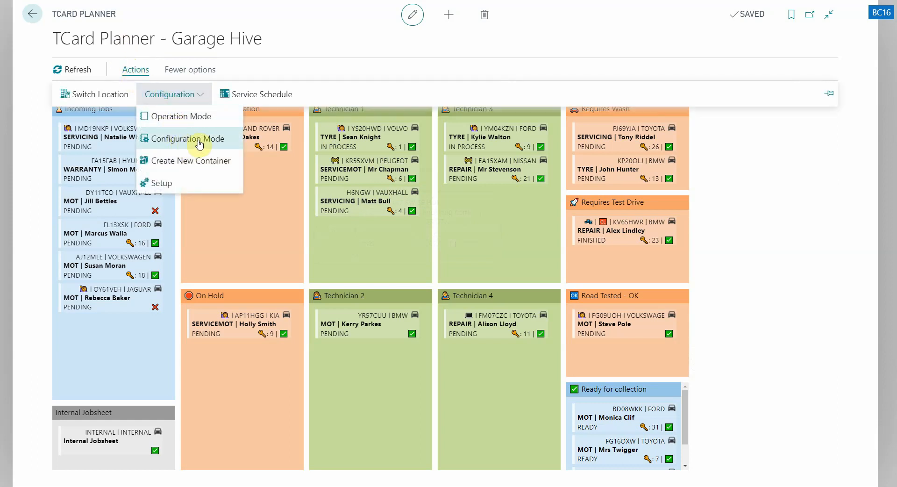
{"action": "left_click", "coordinate": [170, 138]}
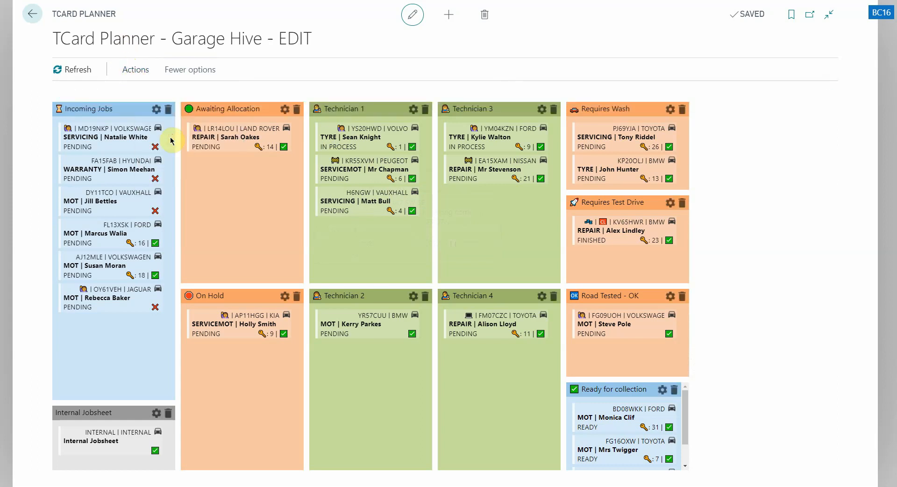
- Review the Incoming Jobs container's settings card, close it, and look over the job cards in that container
{"action": "mouse_move", "coordinate": [235, 109]}
{"action": "left_mouse_down"}
{"action": "mouse_move", "coordinate": [286, 99]}
{"action": "mouse_move", "coordinate": [299, 119]}
{"action": "mouse_move", "coordinate": [445, 143]}
{"action": "mouse_move", "coordinate": [250, 116]}
{"action": "mouse_move", "coordinate": [234, 105]}
{"action": "left_mouse_up"}
{"action": "left_click", "coordinate": [156, 111]}
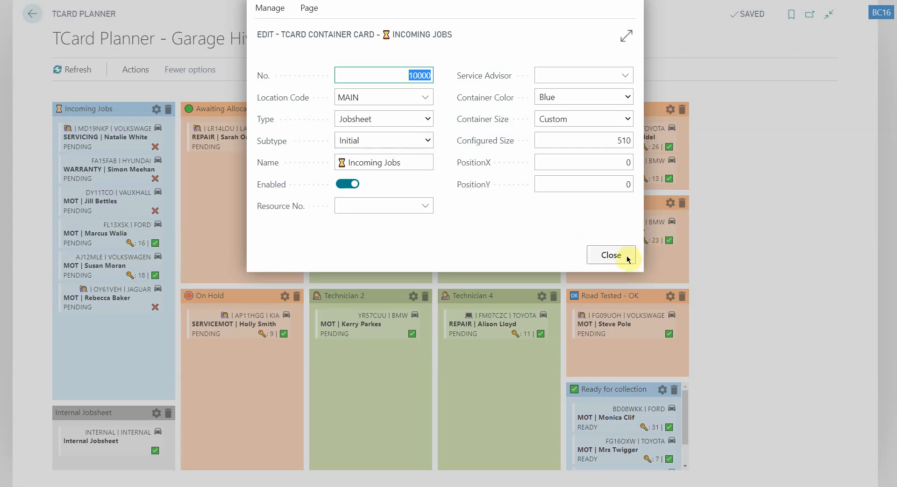
{"action": "left_click", "coordinate": [607, 256]}
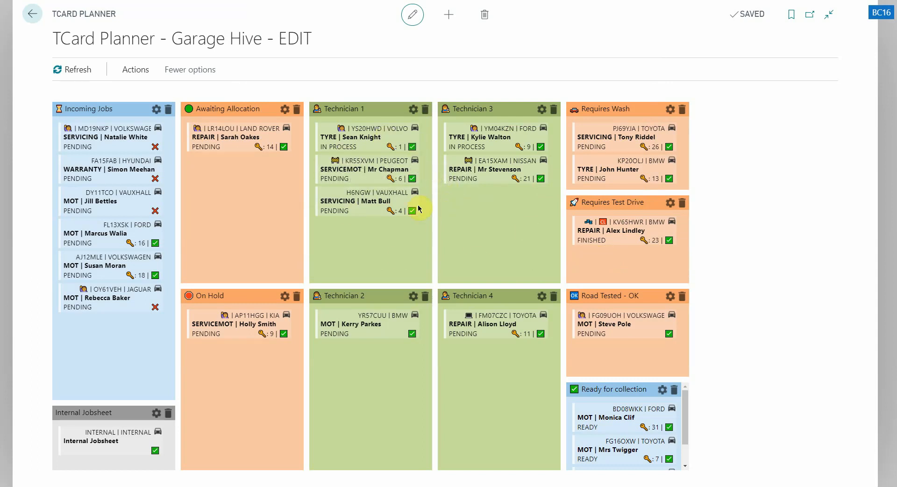
{"action": "mouse_move", "coordinate": [393, 209]}
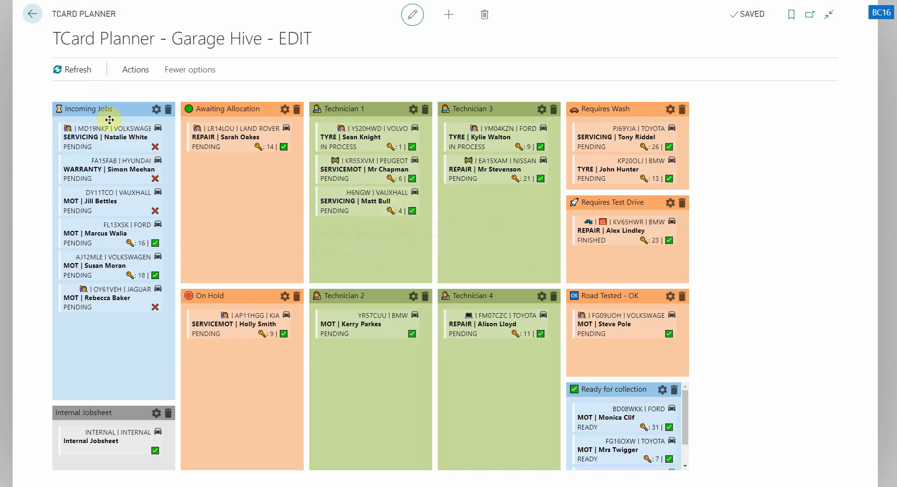
{"action": "mouse_move", "coordinate": [116, 197]}
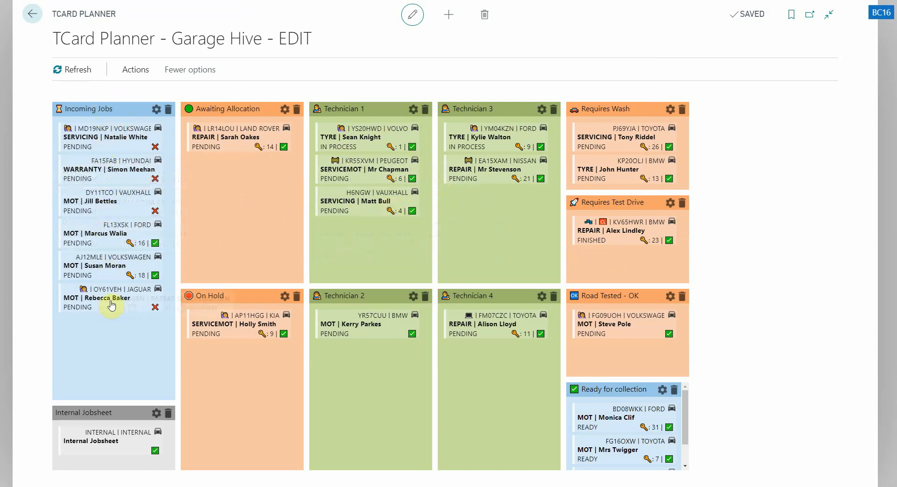
{"action": "mouse_move", "coordinate": [112, 306]}
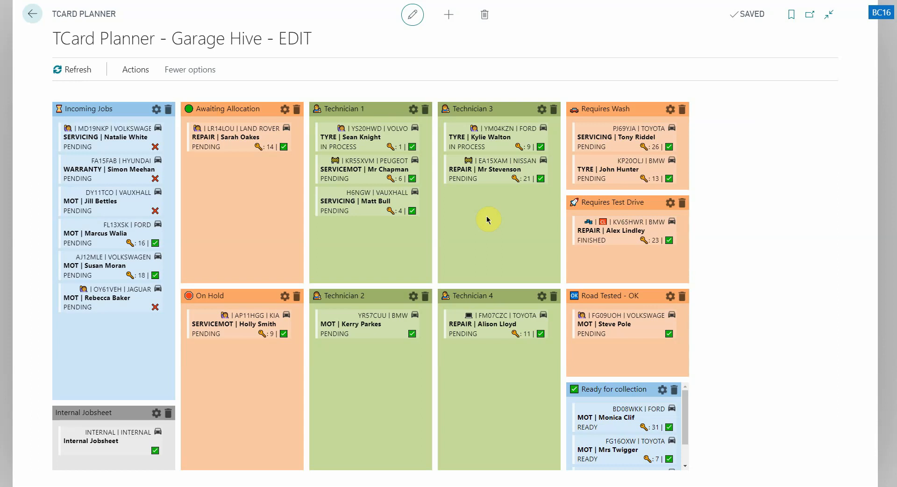
- Create a new container, place it beside Requires Wash in an empty column, and stretch it to the board's full height
{"action": "left_click", "coordinate": [135, 70]}
{"action": "left_click", "coordinate": [176, 94]}
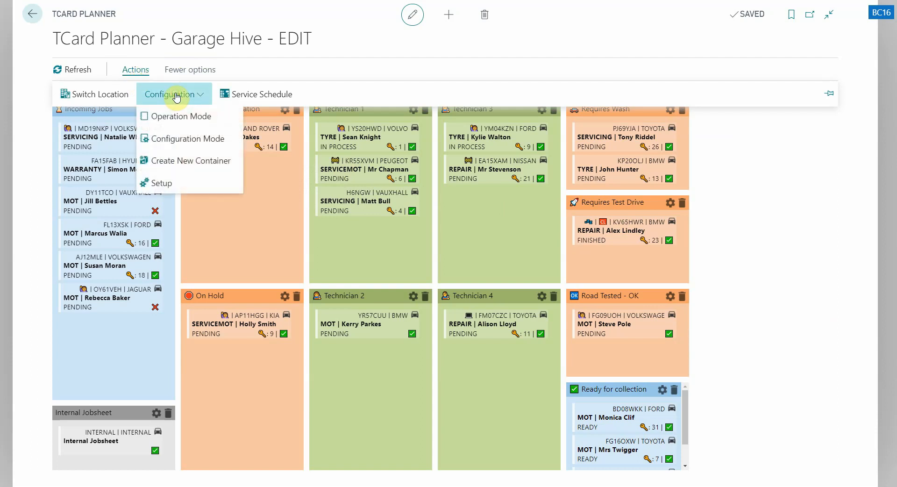
{"action": "left_click", "coordinate": [182, 163]}
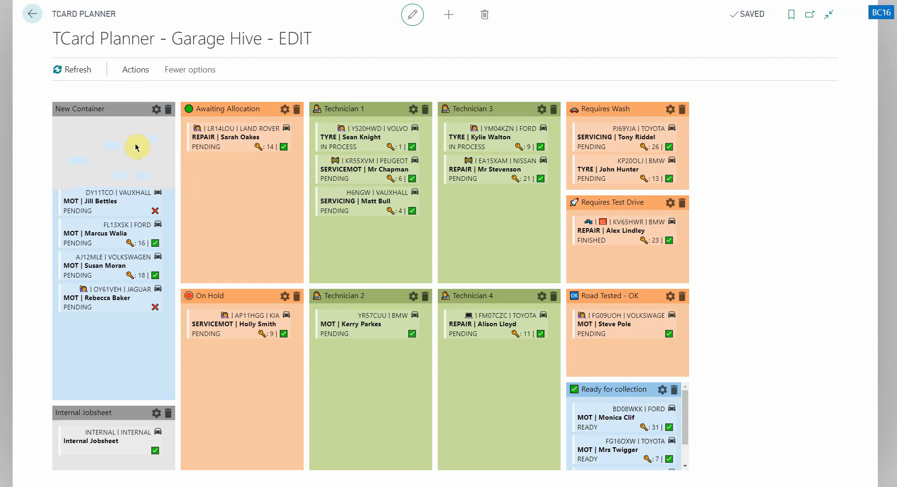
{"action": "left_click_drag", "start_coordinate": [93, 107], "coordinate": [730, 109]}
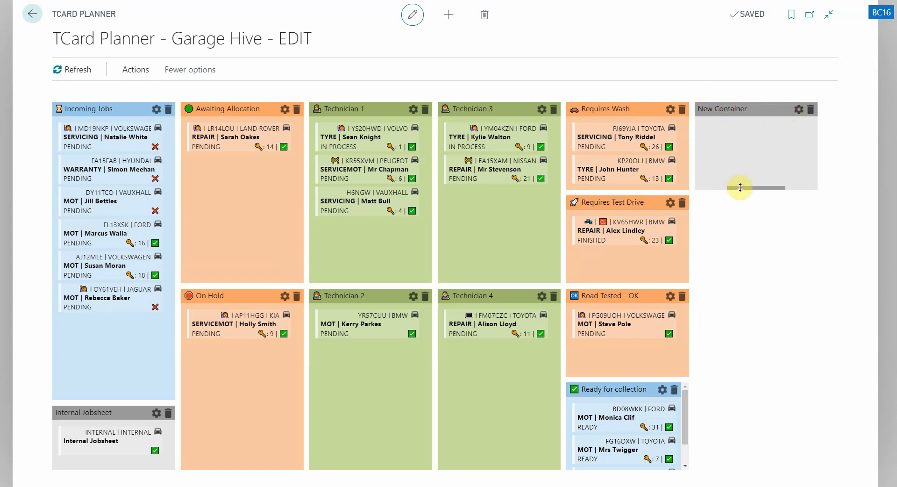
{"action": "left_click_drag", "start_coordinate": [743, 188], "coordinate": [758, 466]}
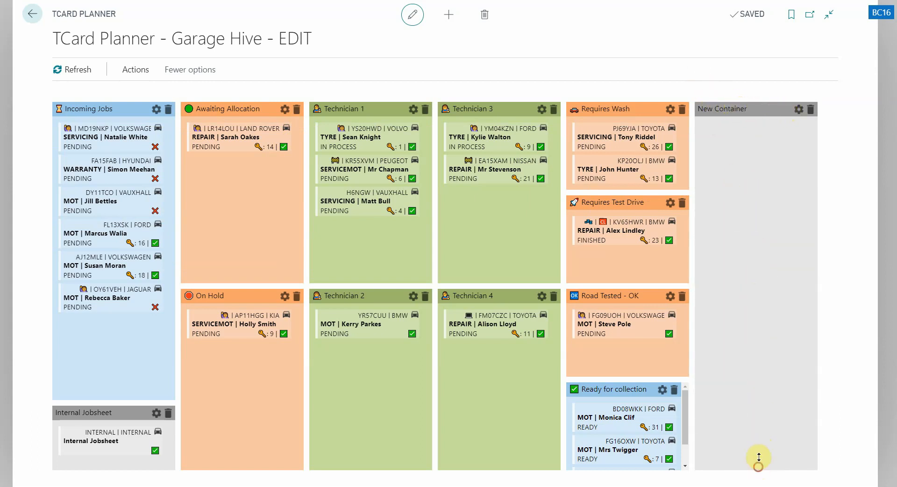
- Open the new container's settings card and set its container colour to Orange
{"action": "left_click", "coordinate": [799, 111]}
{"action": "left_click", "coordinate": [607, 96]}
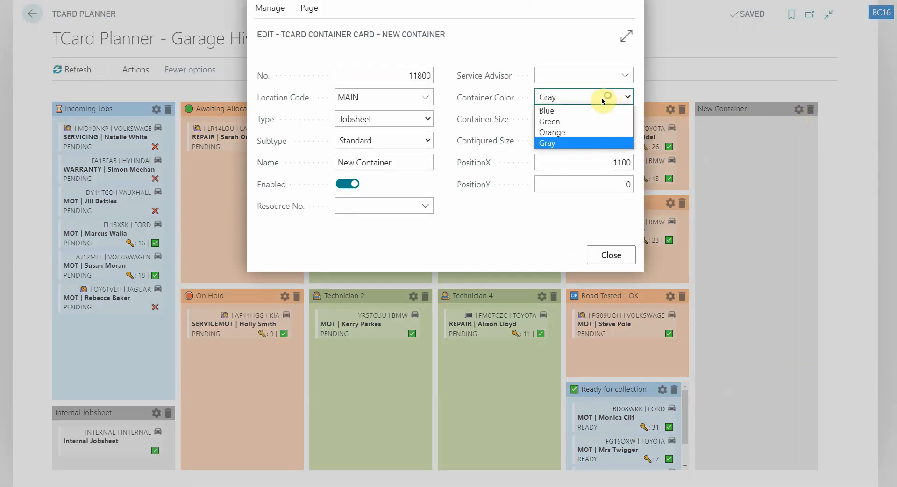
{"action": "left_click", "coordinate": [575, 132]}
{"action": "left_click_drag", "start_coordinate": [606, 139], "coordinate": [634, 164]}
{"action": "left_click", "coordinate": [552, 217]}
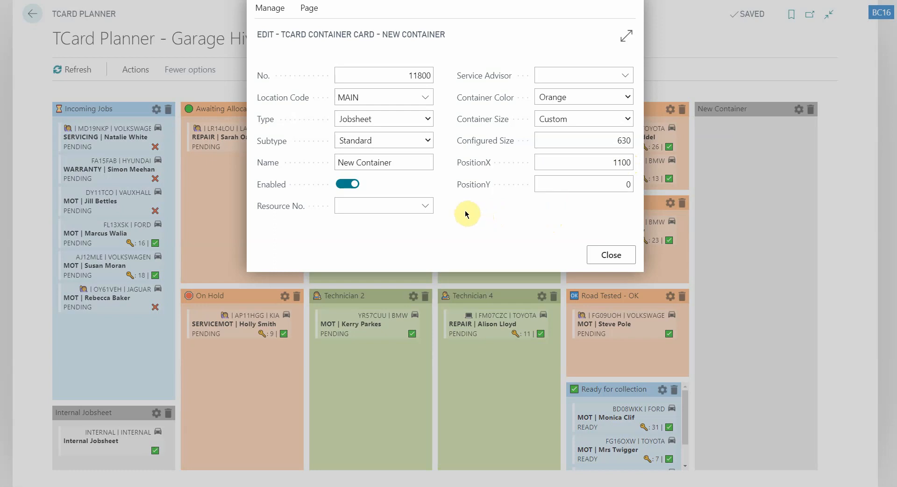
- Assign resource TECH4 (Technician 4) to the new container
{"action": "left_click", "coordinate": [425, 206]}
{"action": "scroll", "coordinate": [383, 264], "scroll_direction": "down", "scroll_amount": 3}
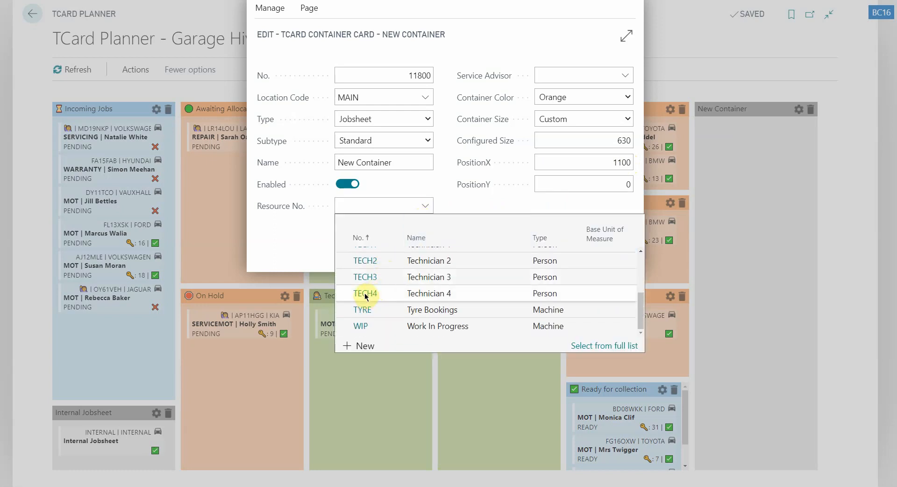
{"action": "scroll", "coordinate": [366, 297], "scroll_direction": "up", "scroll_amount": 1}
{"action": "scroll", "coordinate": [367, 297], "scroll_direction": "down", "scroll_amount": 1}
{"action": "left_click", "coordinate": [365, 293]}
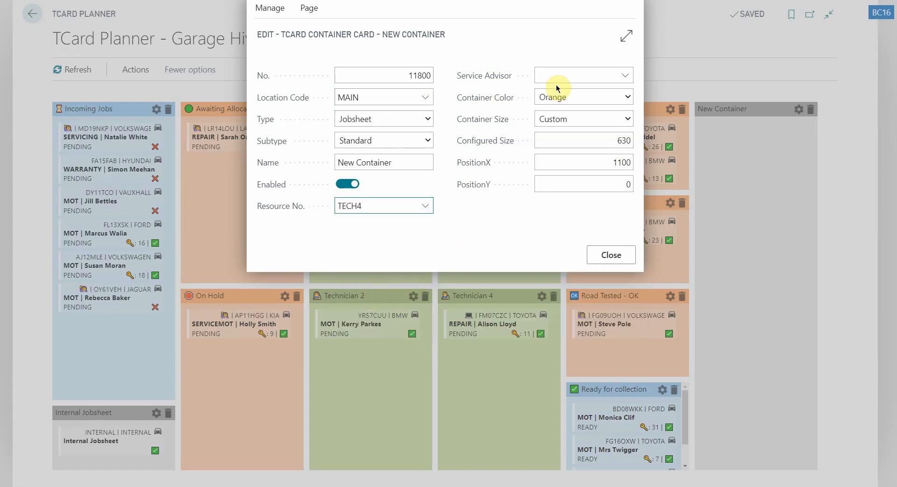
- Rename the new container as "Tech 4" and close its settings card
{"action": "left_click", "coordinate": [406, 162]}
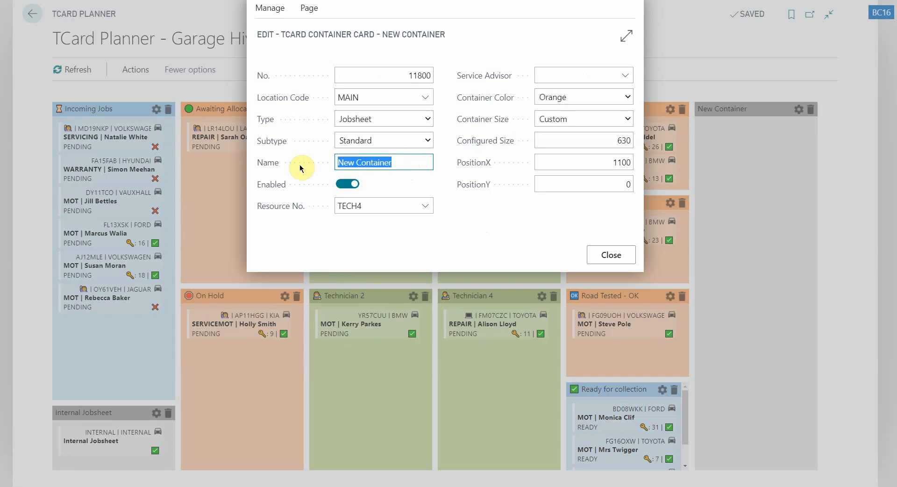
{"action": "type", "text": "Tech 4"}
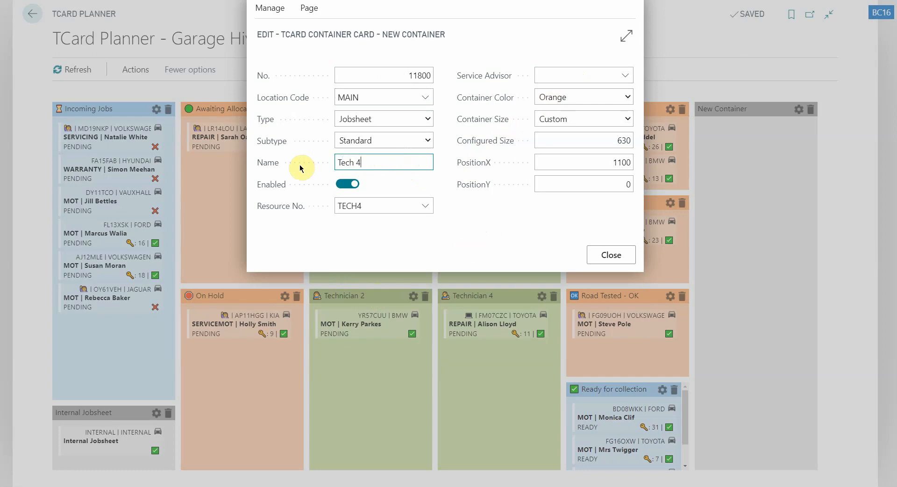
{"action": "left_click", "coordinate": [523, 234]}
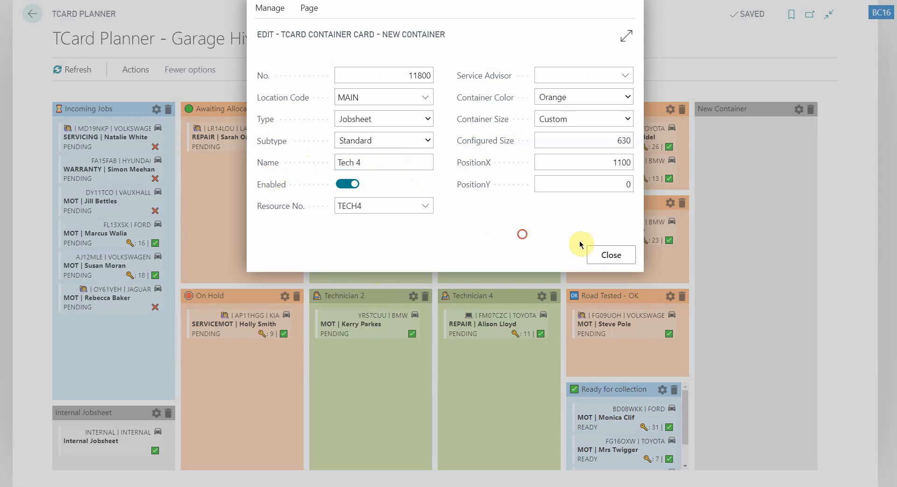
{"action": "left_click", "coordinate": [617, 260]}
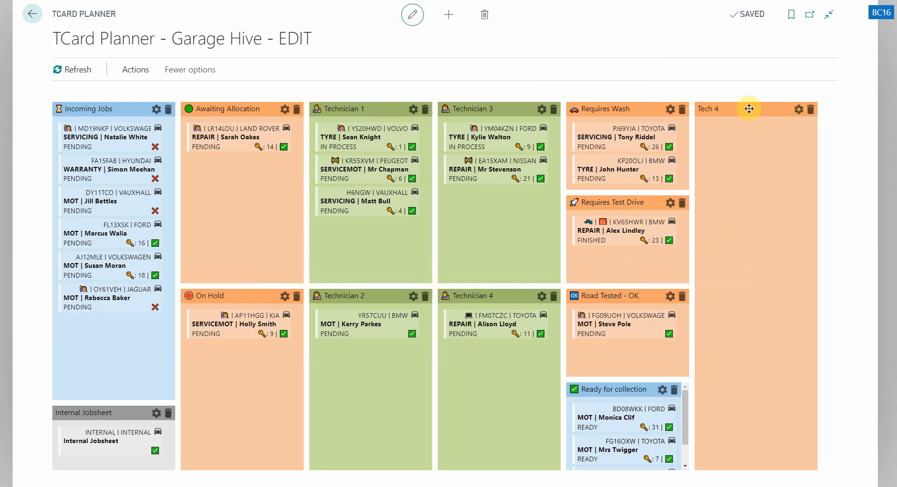
- Insert a yellow face emoji in front of the Tech 4 container's name and close its settings card
{"action": "left_click", "coordinate": [798, 109]}
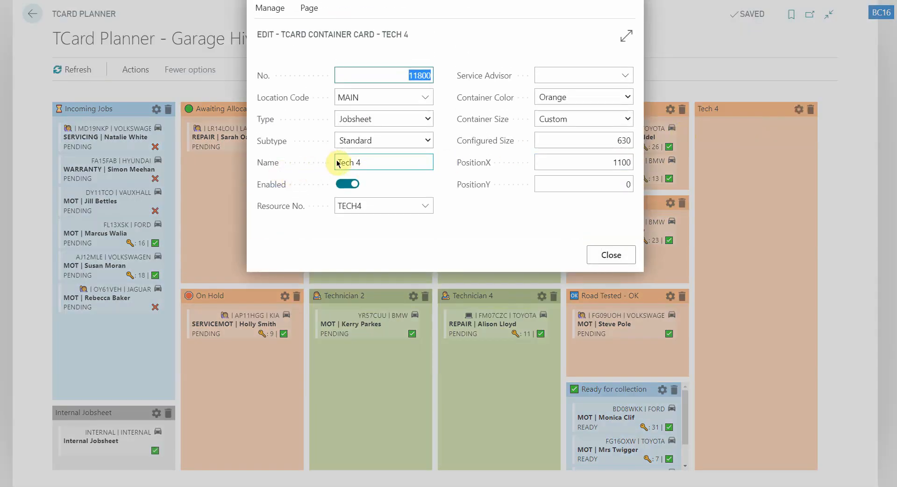
{"action": "left_click", "coordinate": [335, 162]}
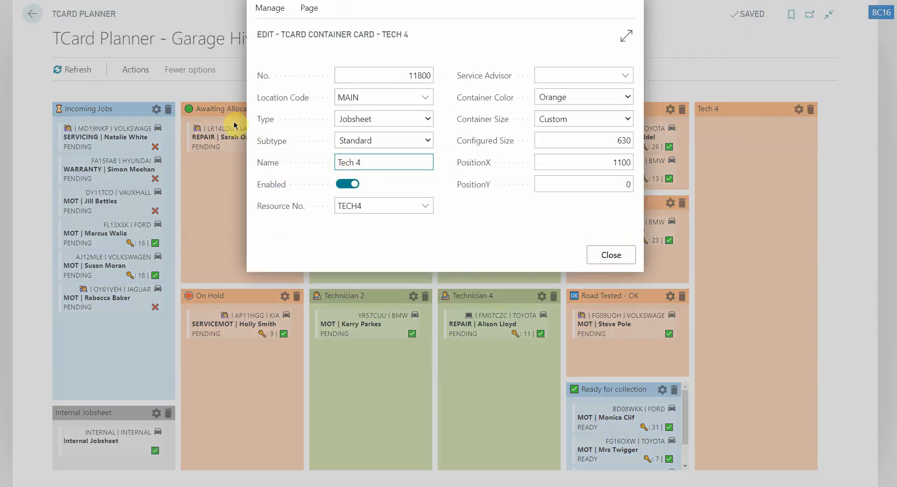
{"action": "mouse_move", "coordinate": [262, 120]}
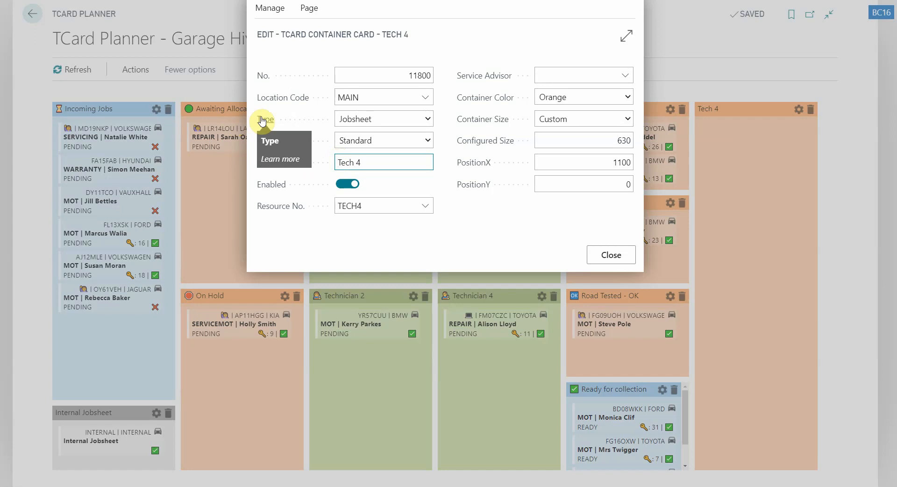
{"action": "key", "text": "super+period"}
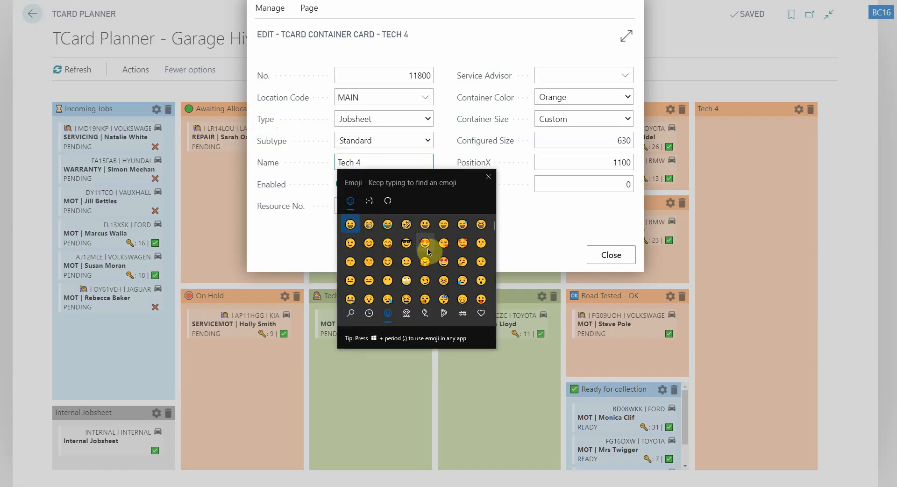
{"action": "scroll", "coordinate": [427, 261], "scroll_direction": "down", "scroll_amount": 5}
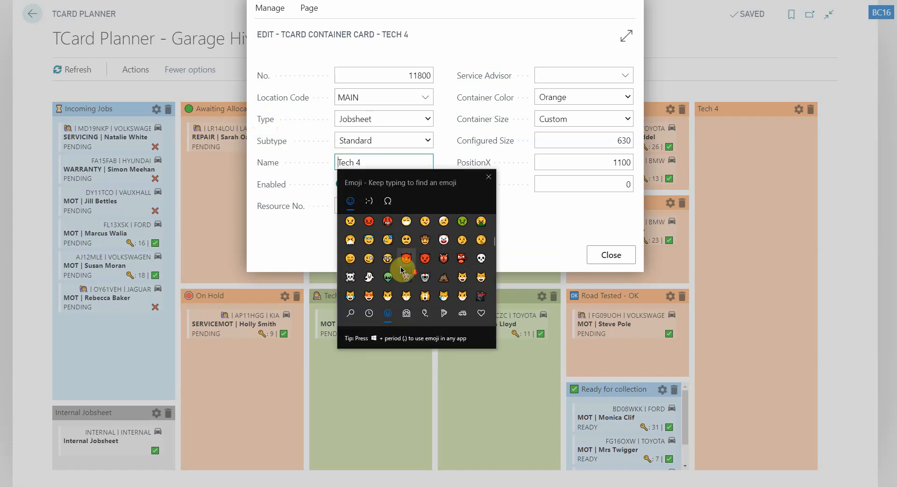
{"action": "left_click", "coordinate": [405, 237]}
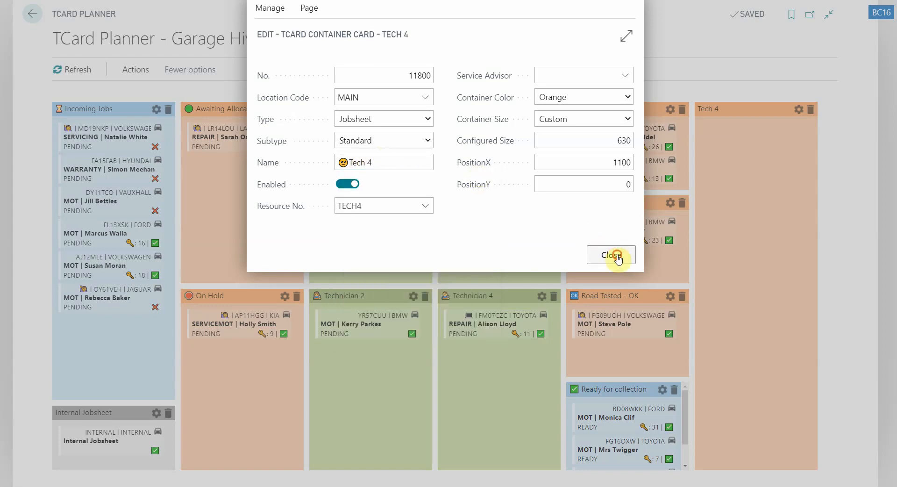
{"action": "left_click", "coordinate": [611, 255]}
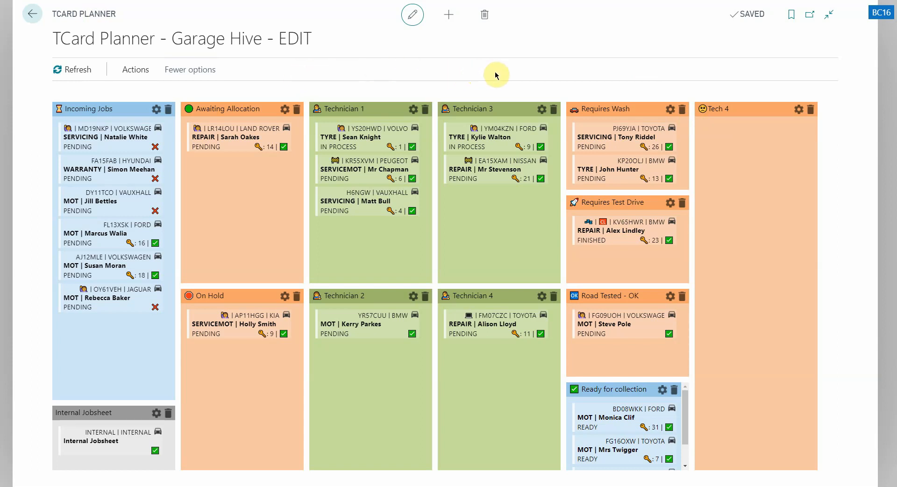
- Switch the planner back to Operation Mode
{"action": "left_click", "coordinate": [132, 72]}
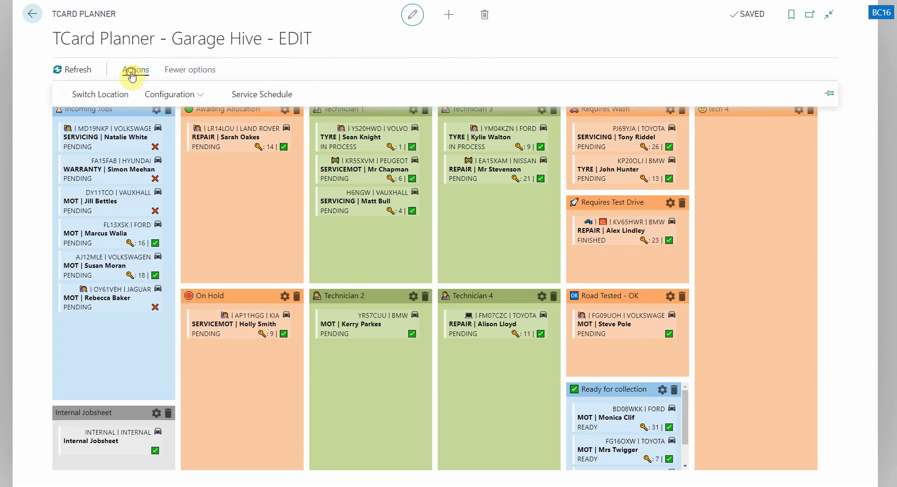
{"action": "left_click", "coordinate": [170, 98]}
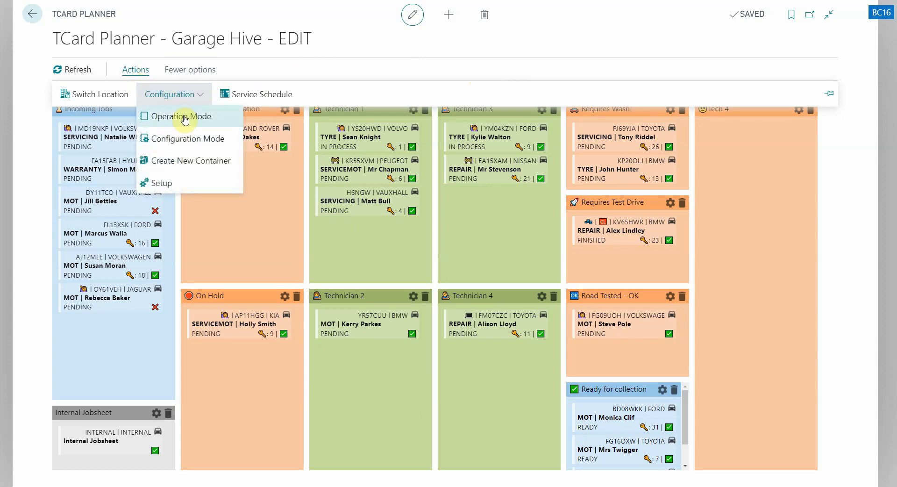
{"action": "left_click", "coordinate": [185, 120]}
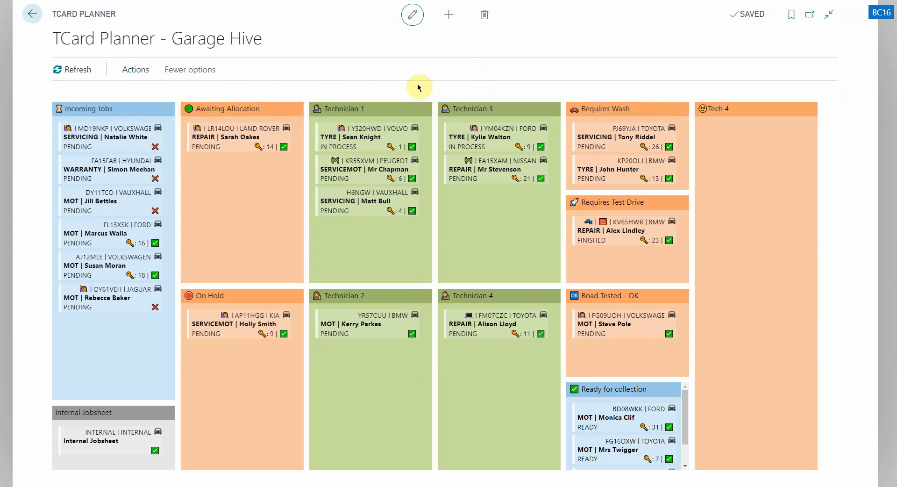
- Open the TCard Setup, check the refresh interval in seconds, and return to the planner
{"action": "left_click", "coordinate": [133, 70]}
{"action": "left_click", "coordinate": [170, 95]}
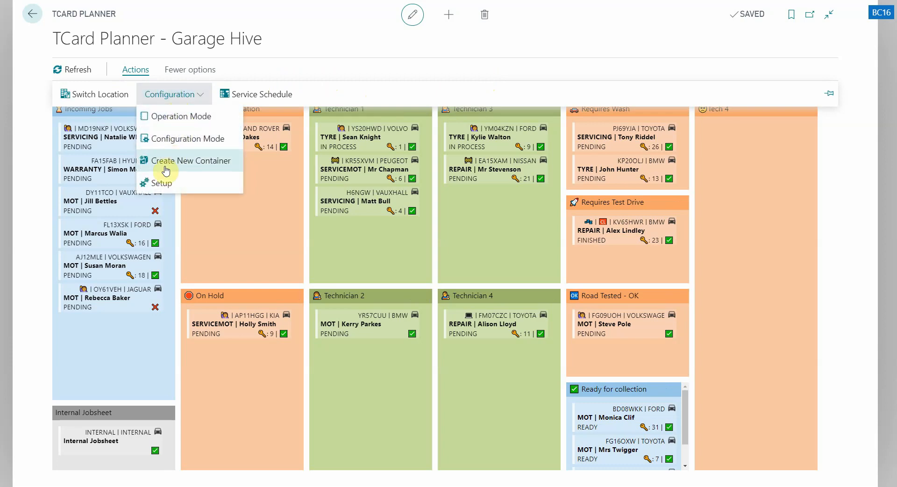
{"action": "left_click", "coordinate": [161, 181]}
{"action": "left_click_drag", "start_coordinate": [567, 136], "coordinate": [716, 135]}
{"action": "left_click", "coordinate": [684, 154]}
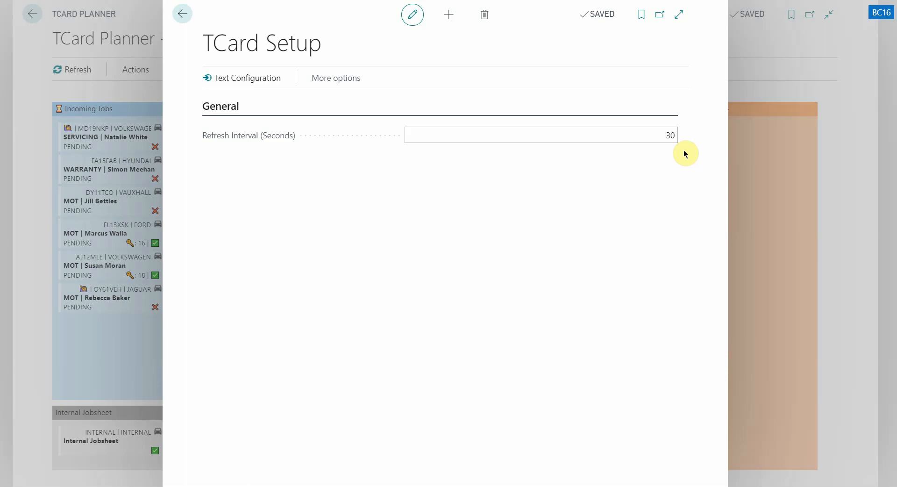
{"action": "left_click", "coordinate": [783, 186]}
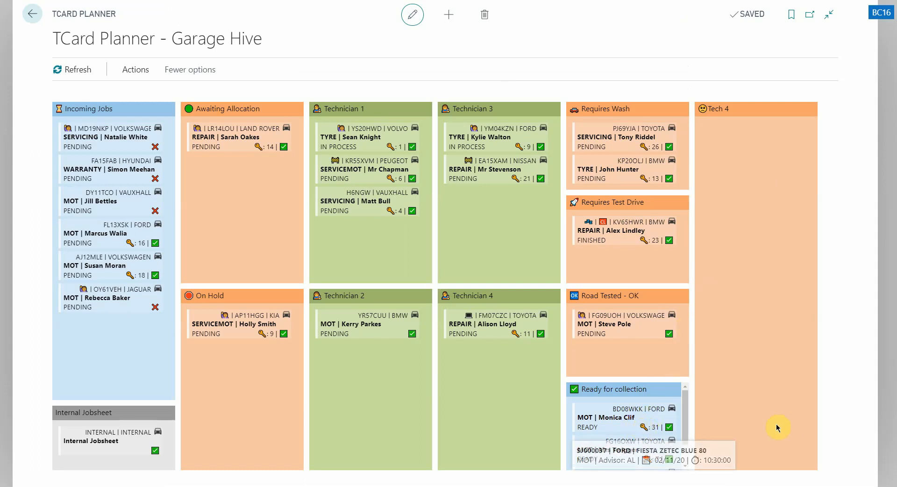
{"action": "scroll", "coordinate": [640, 422], "scroll_direction": "down", "scroll_amount": 1}
{"action": "scroll", "coordinate": [640, 422], "scroll_direction": "down", "scroll_amount": 1}
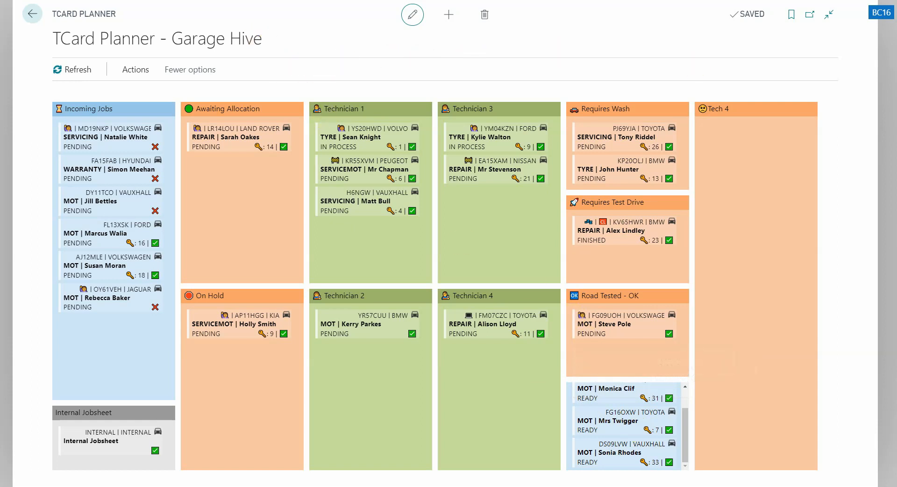
{"action": "left_click", "coordinate": [138, 71]}
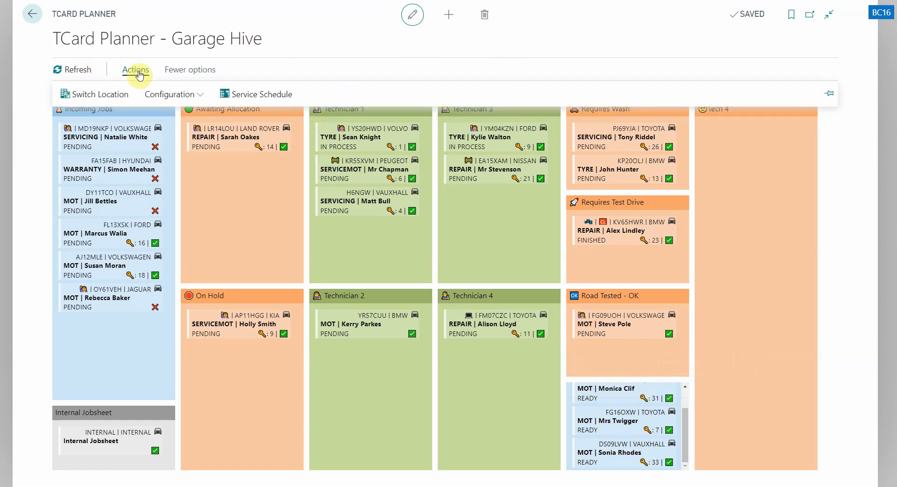
{"action": "left_click", "coordinate": [137, 70]}
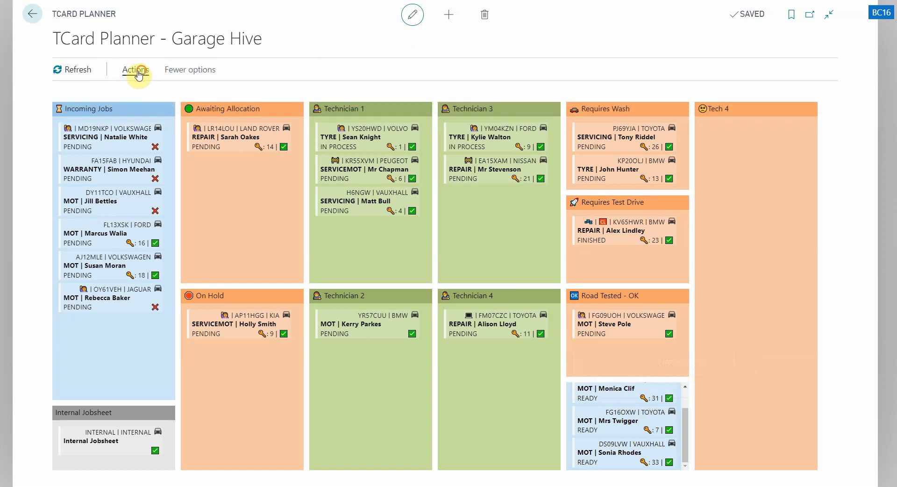
{"action": "mouse_move", "coordinate": [227, 138]}
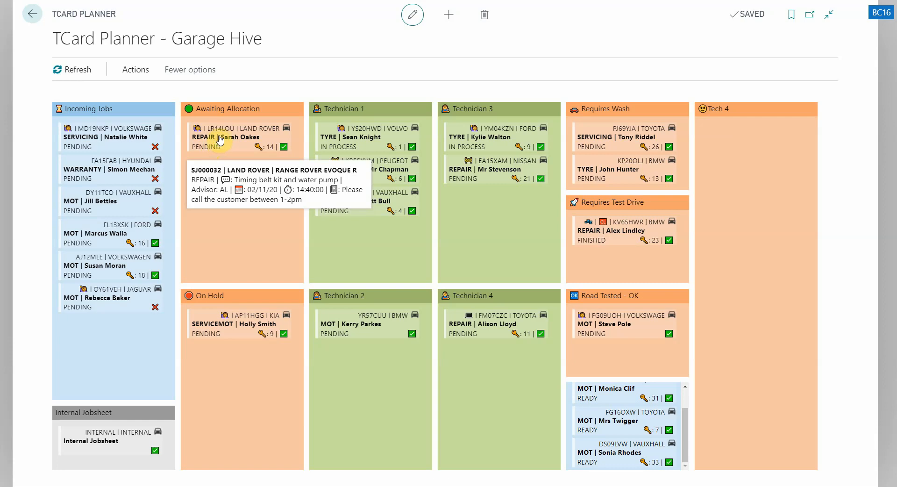
- Open the TCard Text Configuration from the planner's setup and expand it to the full page width
{"action": "left_click", "coordinate": [134, 71]}
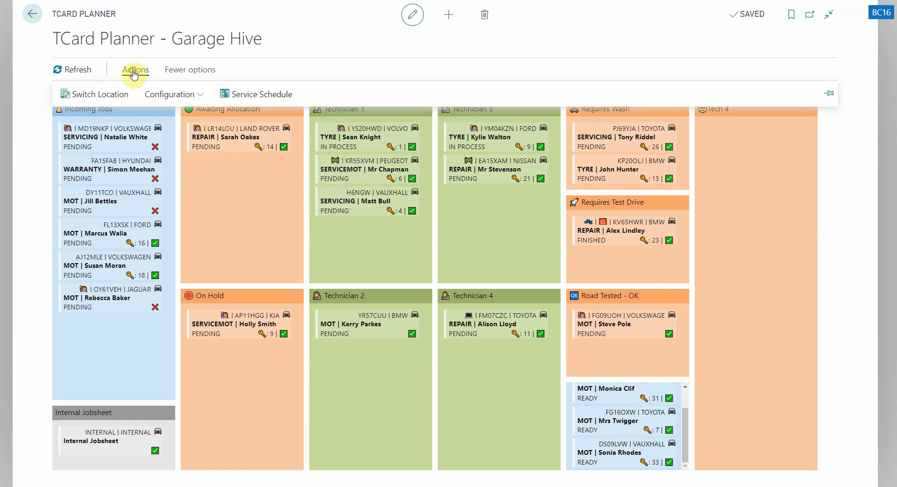
{"action": "left_click", "coordinate": [161, 94]}
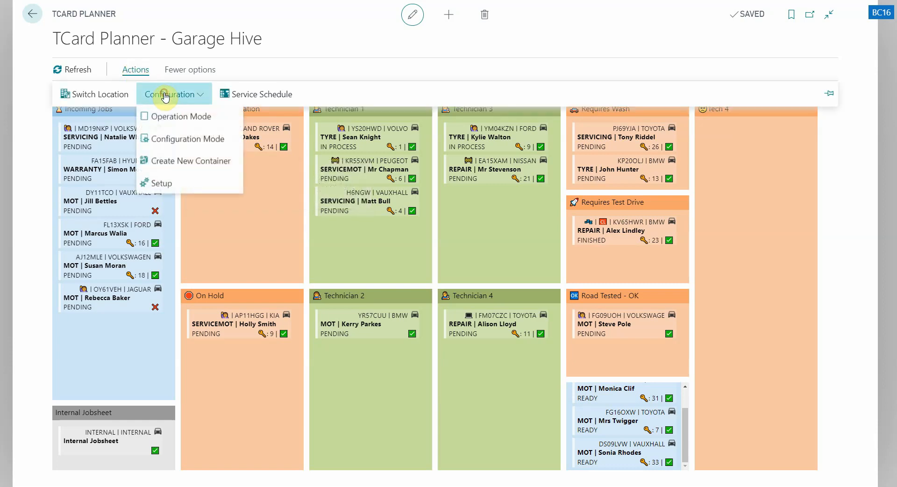
{"action": "left_click", "coordinate": [170, 183]}
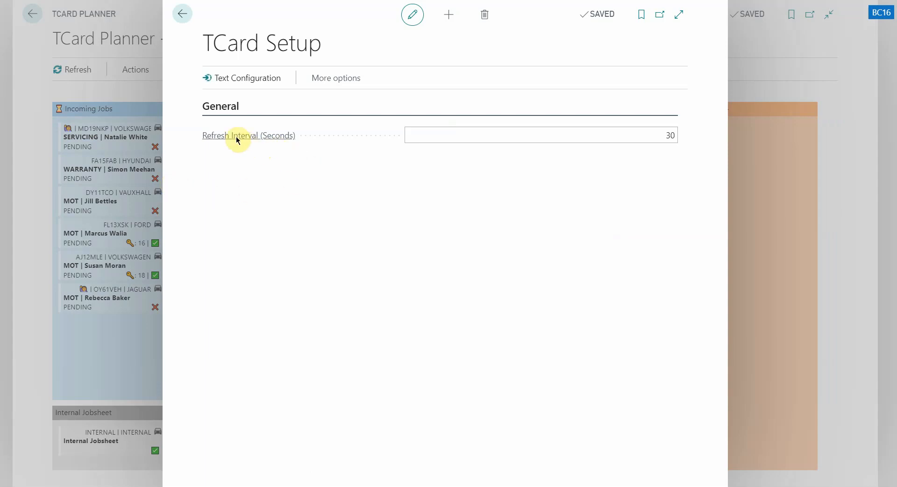
{"action": "left_click", "coordinate": [237, 80]}
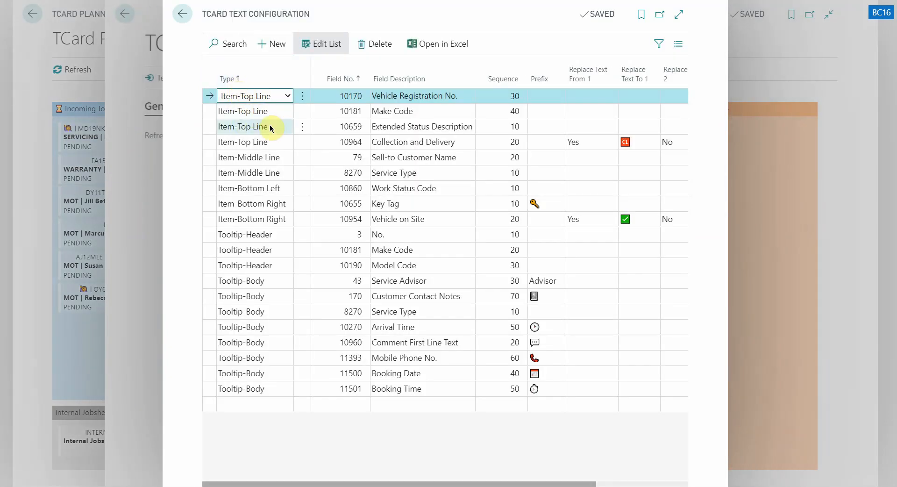
{"action": "left_click", "coordinate": [680, 17]}
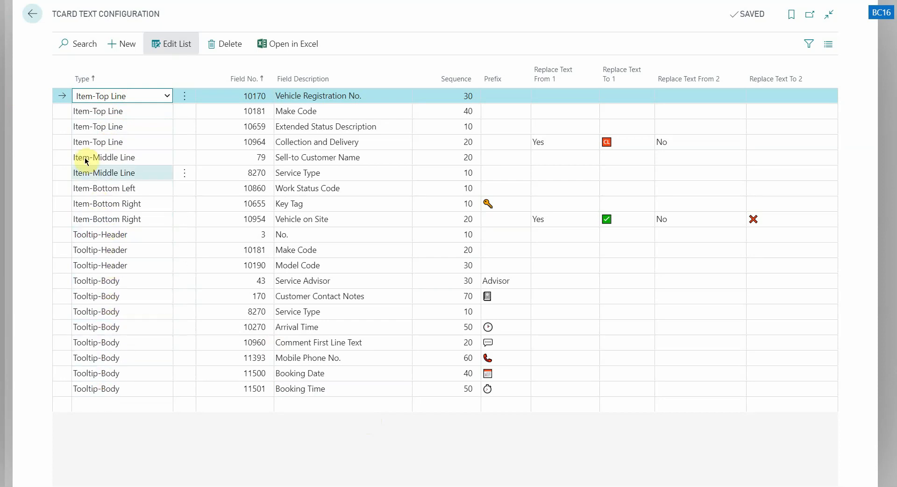
- Review the available Type options on the Vehicle Registration No. line and the Tooltip-Header No. line, keeping both types
{"action": "left_click", "coordinate": [106, 96]}
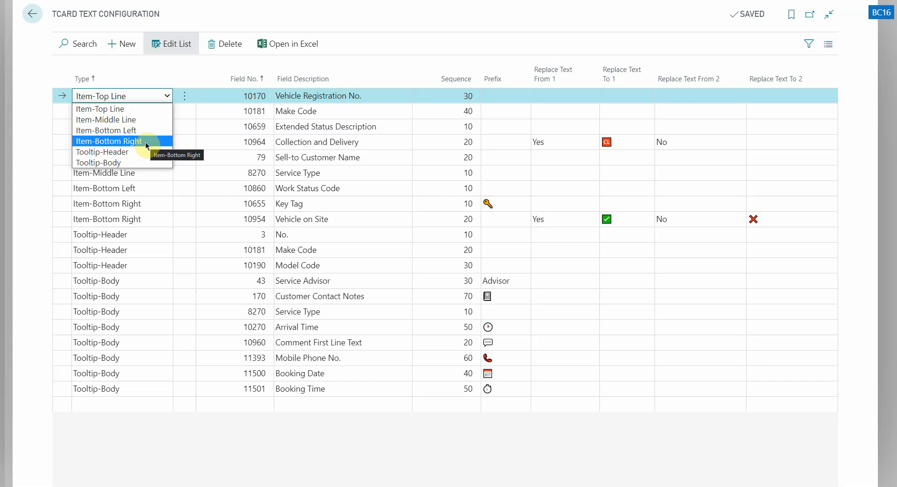
{"action": "left_click", "coordinate": [147, 108]}
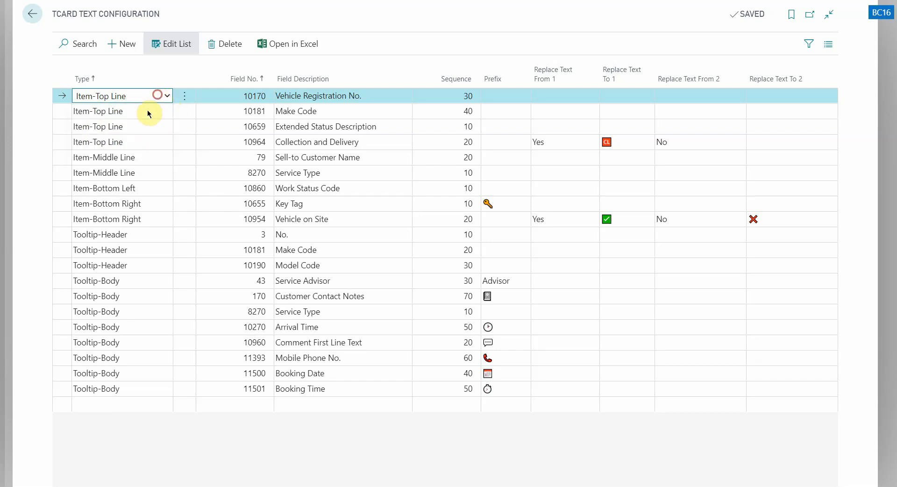
{"action": "left_click", "coordinate": [130, 235]}
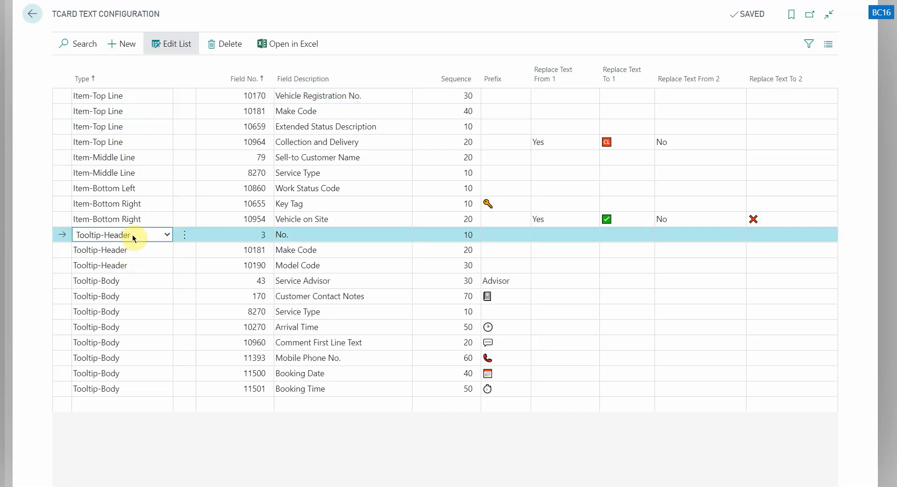
{"action": "left_click", "coordinate": [133, 234]}
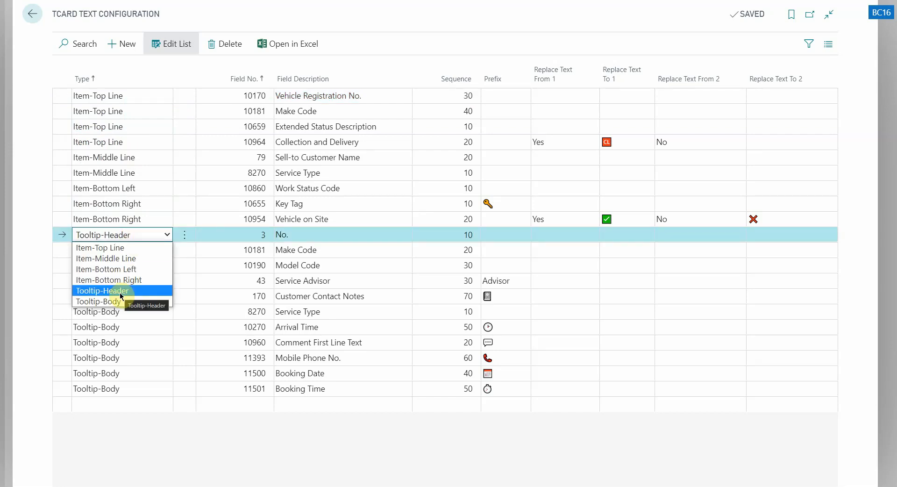
{"action": "left_click", "coordinate": [136, 235]}
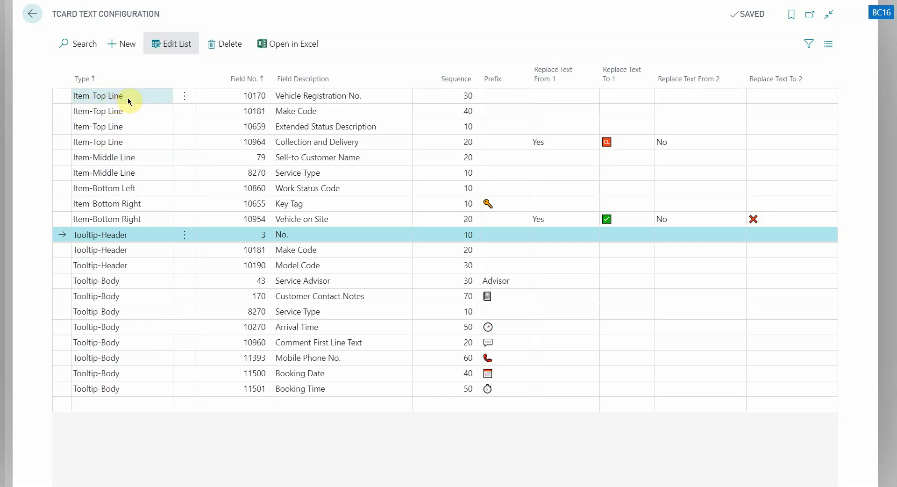
- Browse the selectable fields for the first Item-Top Line entry and choose field 10170, Vehicle Registration No
{"action": "left_click", "coordinate": [236, 98]}
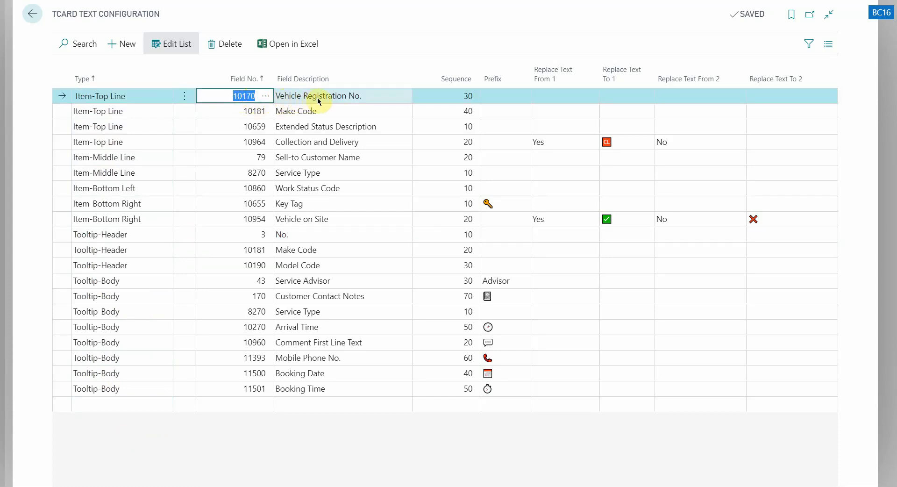
{"action": "left_click", "coordinate": [265, 95]}
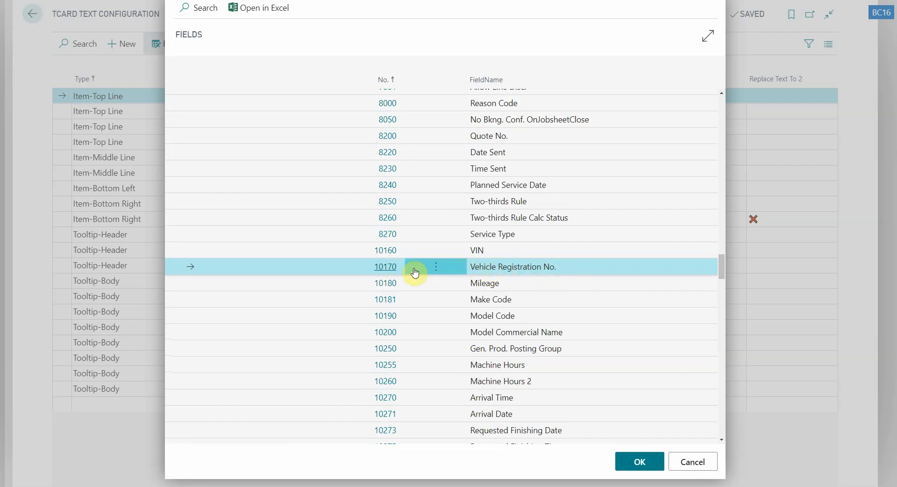
{"action": "scroll", "coordinate": [550, 275], "scroll_direction": "down", "scroll_amount": 6}
{"action": "scroll", "coordinate": [550, 274], "scroll_direction": "down", "scroll_amount": 15}
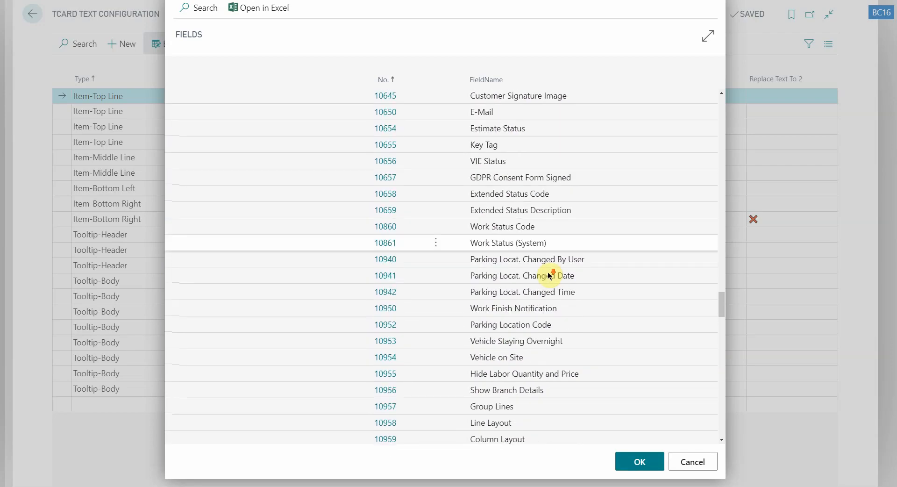
{"action": "scroll", "coordinate": [554, 285], "scroll_direction": "up", "scroll_amount": 18}
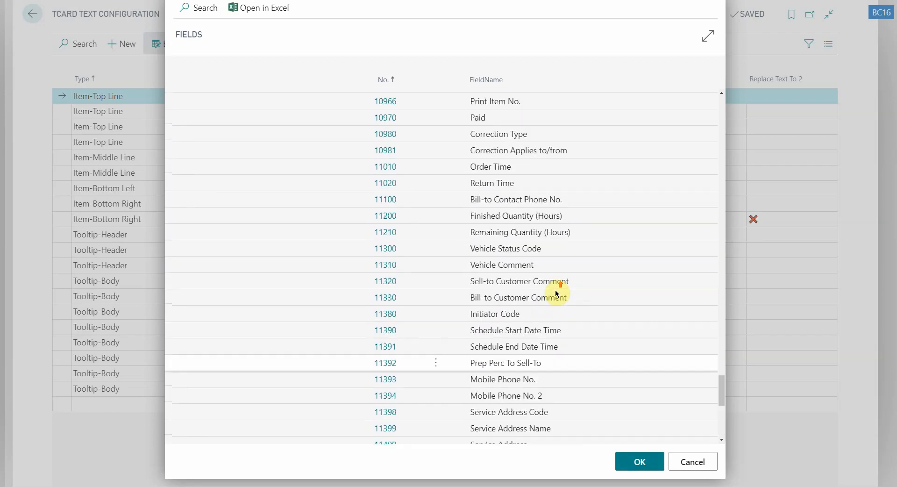
{"action": "scroll", "coordinate": [546, 306], "scroll_direction": "up", "scroll_amount": 10}
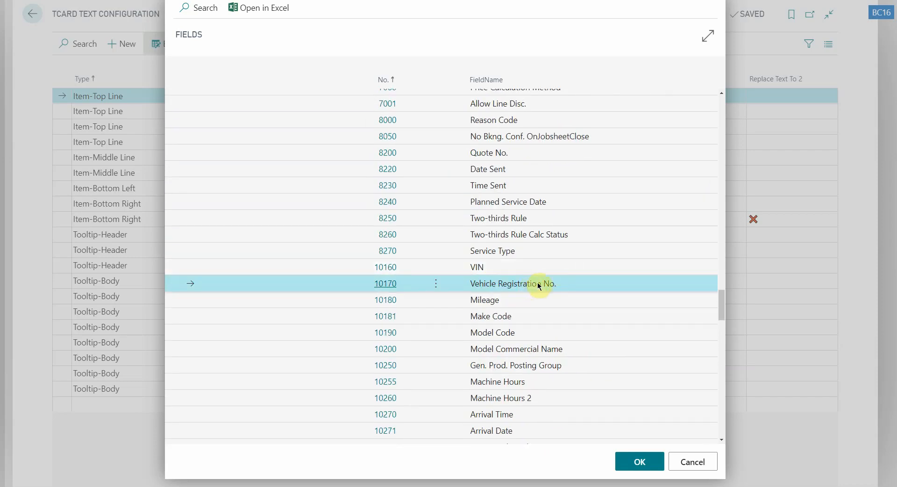
{"action": "left_click_drag", "start_coordinate": [722, 303], "coordinate": [724, 123]}
{"action": "scroll", "coordinate": [577, 215], "scroll_direction": "down", "scroll_amount": 20}
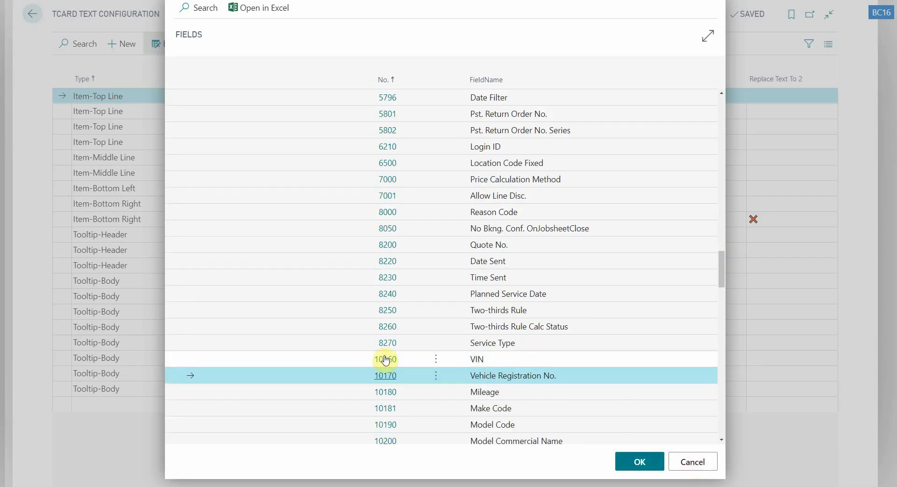
{"action": "double_click", "coordinate": [381, 381]}
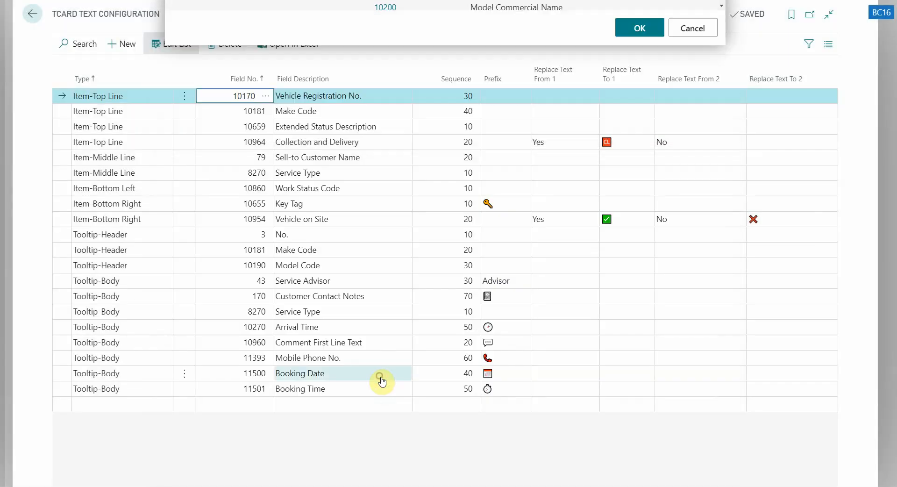
- Add a car emoji as the prefix of the Vehicle Registration No. line and check it on the planner's job cards
{"action": "left_click", "coordinate": [448, 95]}
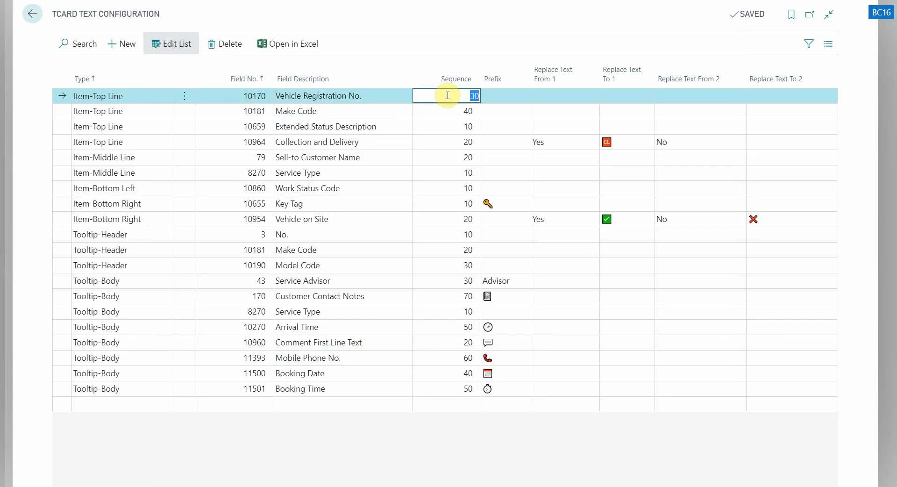
{"action": "left_click", "coordinate": [500, 96]}
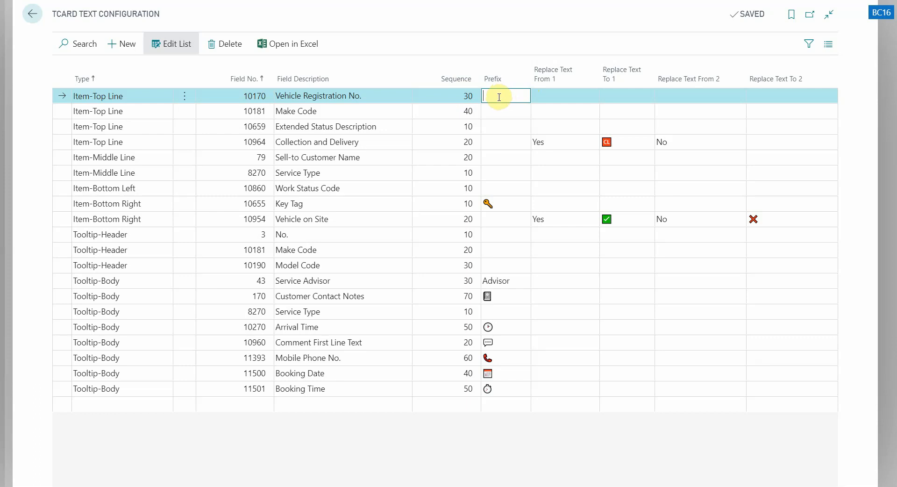
{"action": "key", "text": "super+period"}
{"action": "type", "text": "car"}
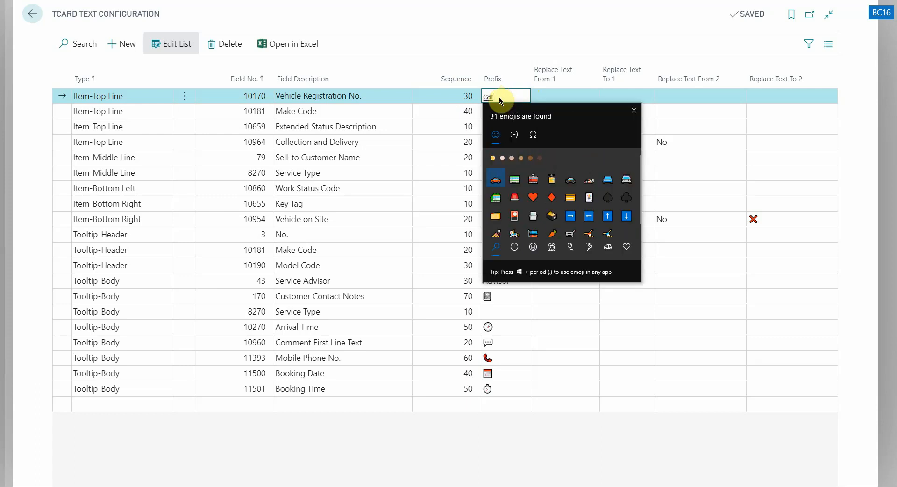
{"action": "left_click", "coordinate": [501, 185]}
{"action": "left_click", "coordinate": [374, 91]}
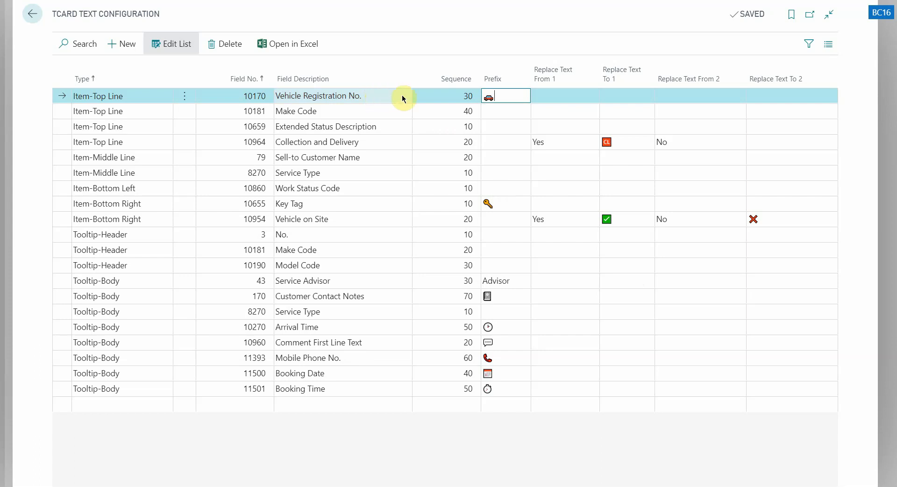
{"action": "left_click_drag", "start_coordinate": [509, 98], "coordinate": [485, 98]}
{"action": "left_click", "coordinate": [503, 96]}
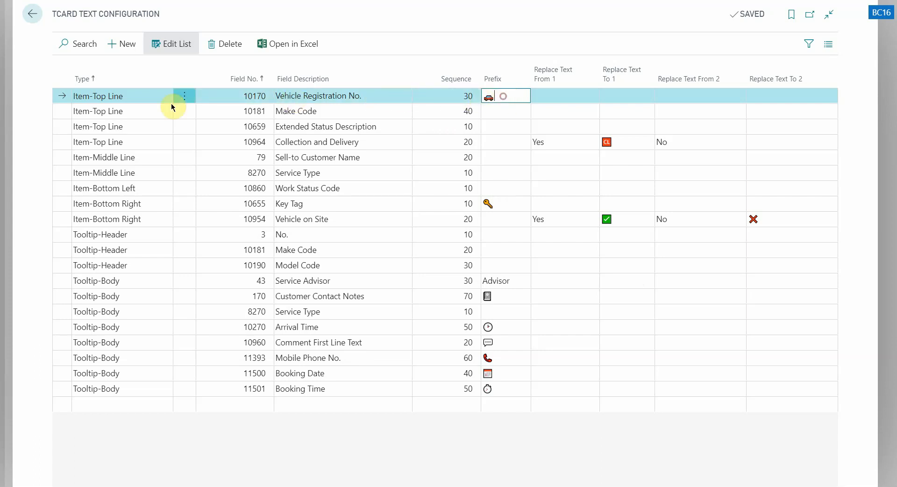
{"action": "key", "text": "Escape"}
{"action": "key", "text": "Escape"}
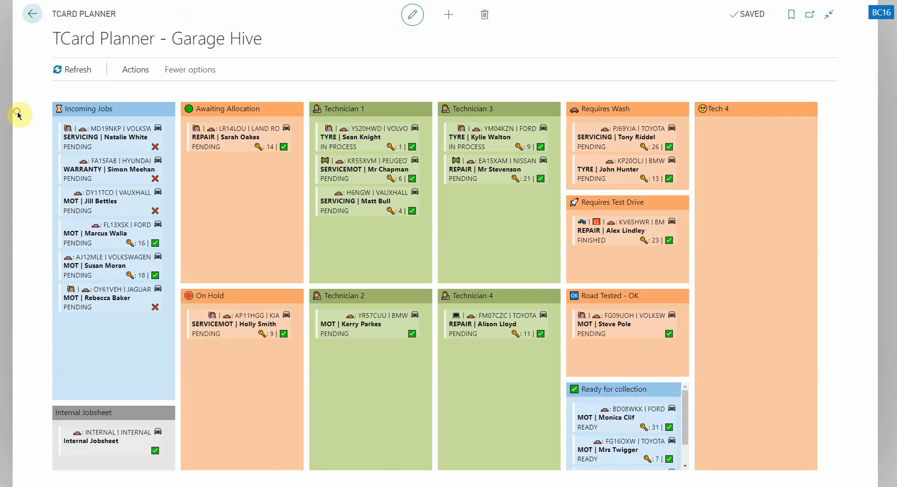
{"action": "mouse_move", "coordinate": [84, 134]}
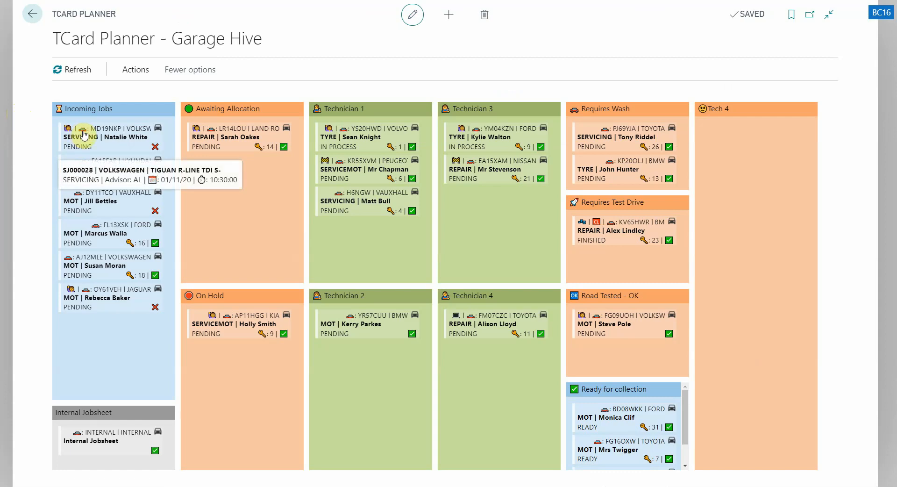
- Reopen the TCard Text Configuration and clear the prefix of the Vehicle Registration No. line
{"action": "left_click", "coordinate": [136, 70]}
{"action": "left_click", "coordinate": [168, 93]}
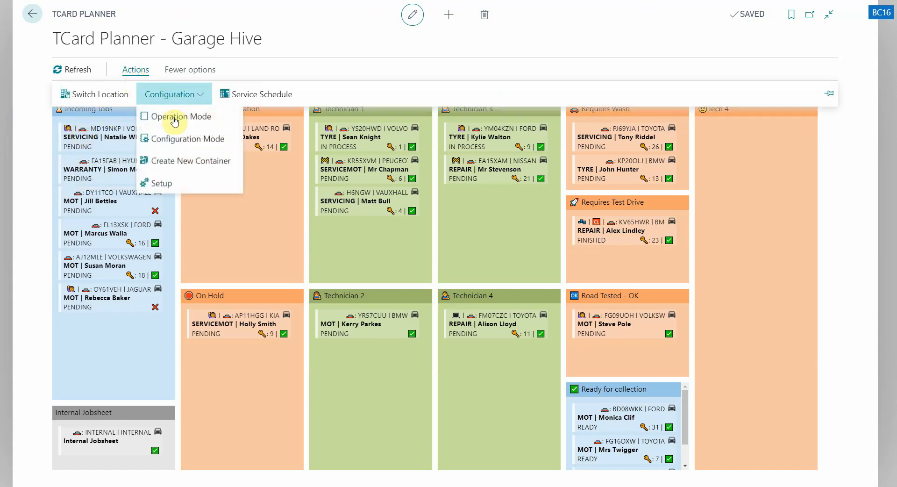
{"action": "left_click", "coordinate": [167, 182]}
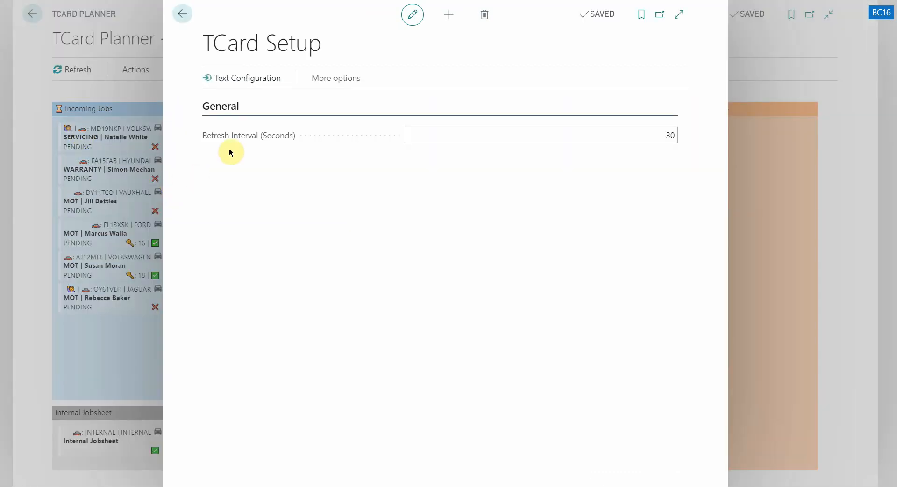
{"action": "left_click", "coordinate": [258, 84]}
{"action": "left_click", "coordinate": [488, 95]}
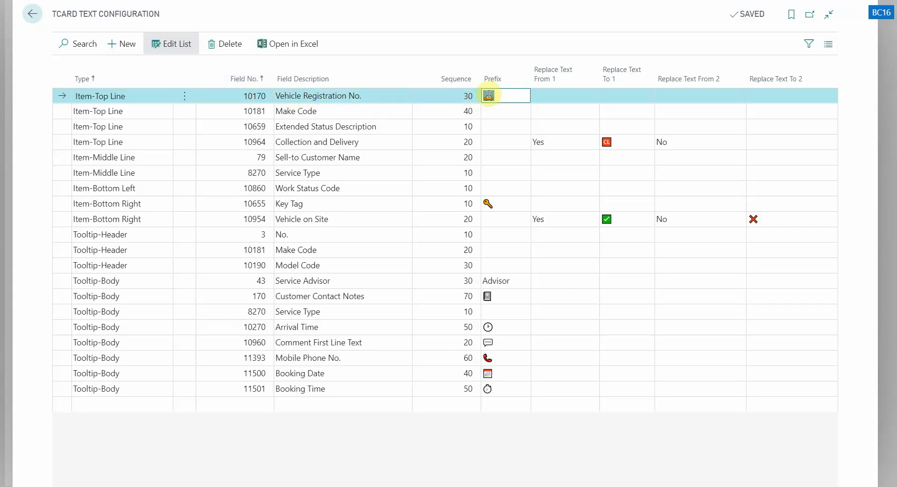
{"action": "left_click", "coordinate": [321, 111]}
{"action": "left_click", "coordinate": [338, 97]}
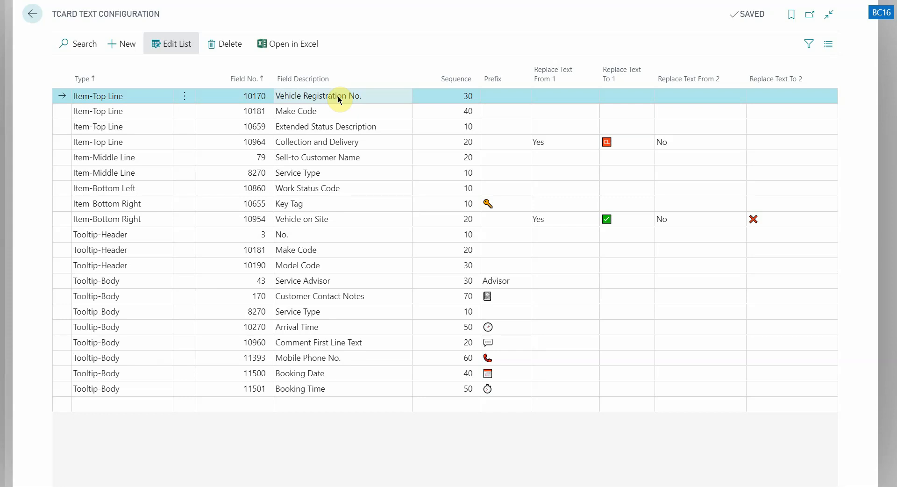
- Look up the selectable fields for the Collection and Delivery line and choose field 10964 again
{"action": "left_click", "coordinate": [569, 142]}
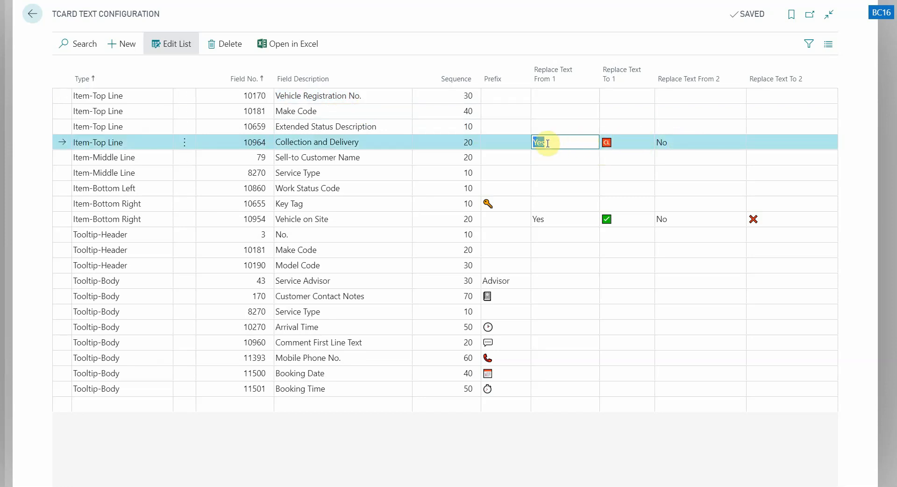
{"action": "left_click", "coordinate": [248, 144]}
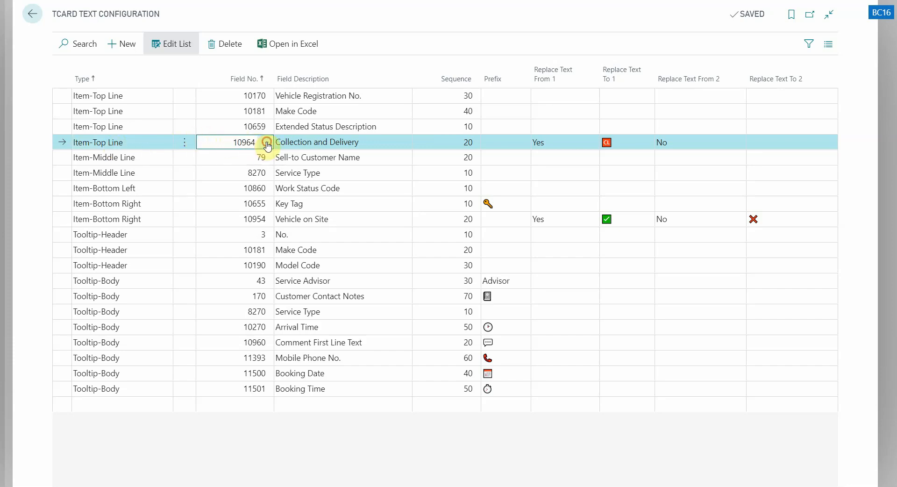
{"action": "left_click", "coordinate": [265, 142]}
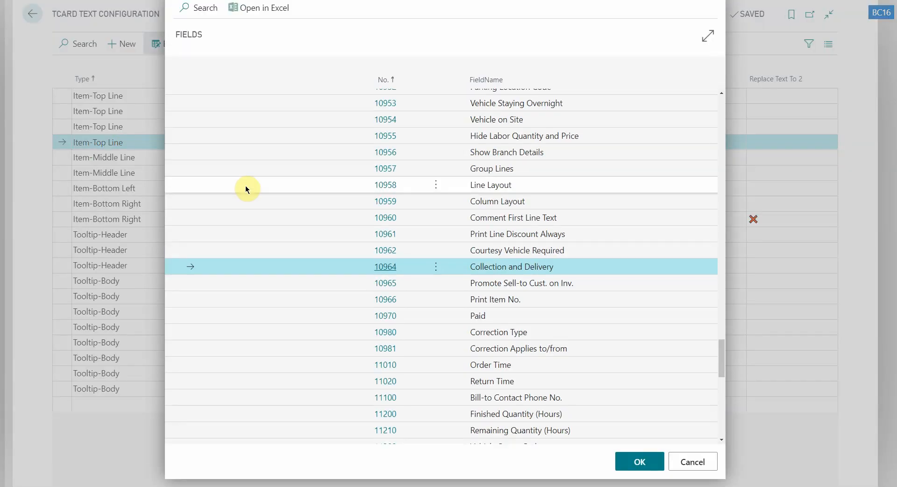
{"action": "double_click", "coordinate": [381, 269]}
- Examine the sequence and both Replace Text From and To pairs on the Collection and Delivery line
{"action": "left_click", "coordinate": [439, 142]}
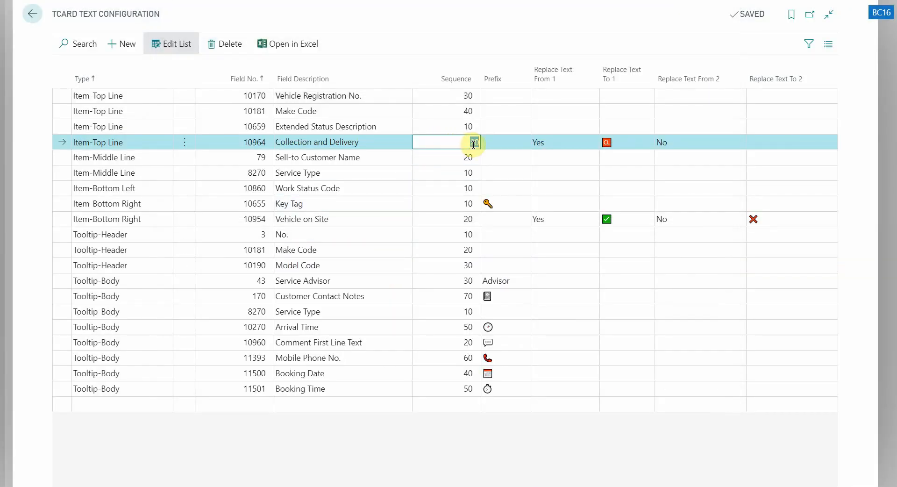
{"action": "left_click", "coordinate": [561, 142]}
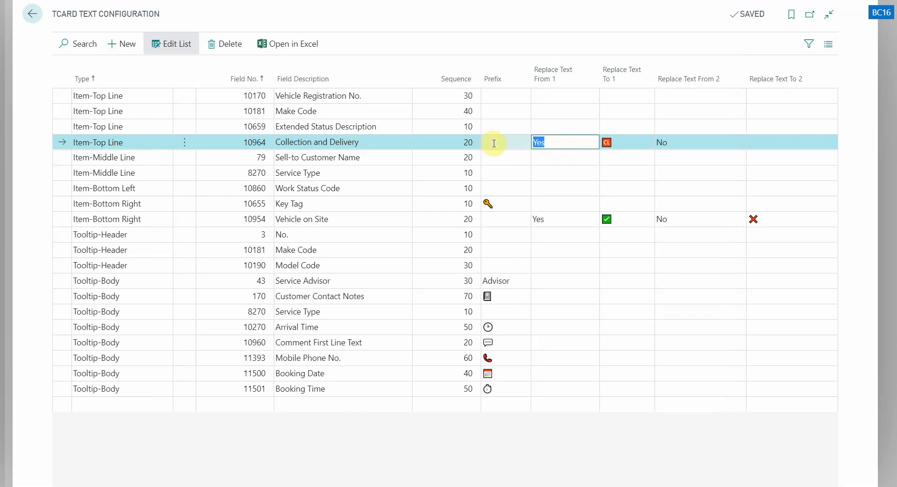
{"action": "left_click", "coordinate": [558, 144]}
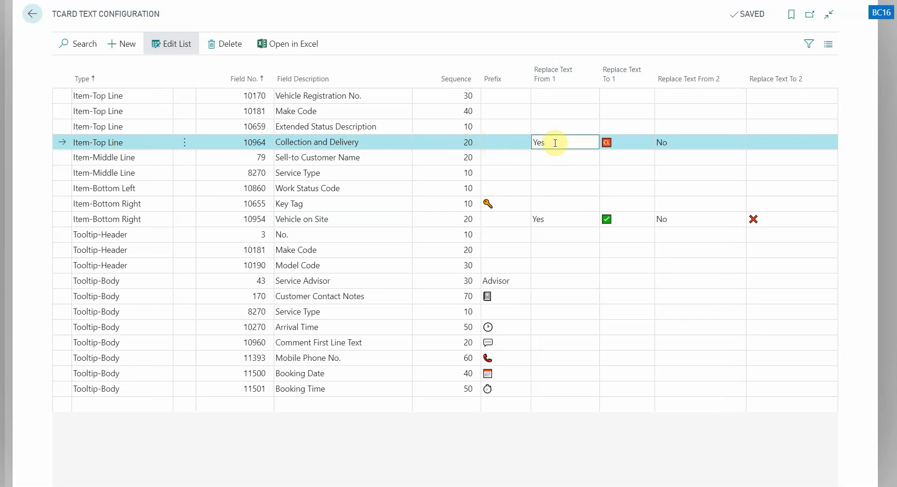
{"action": "double_click", "coordinate": [537, 143]}
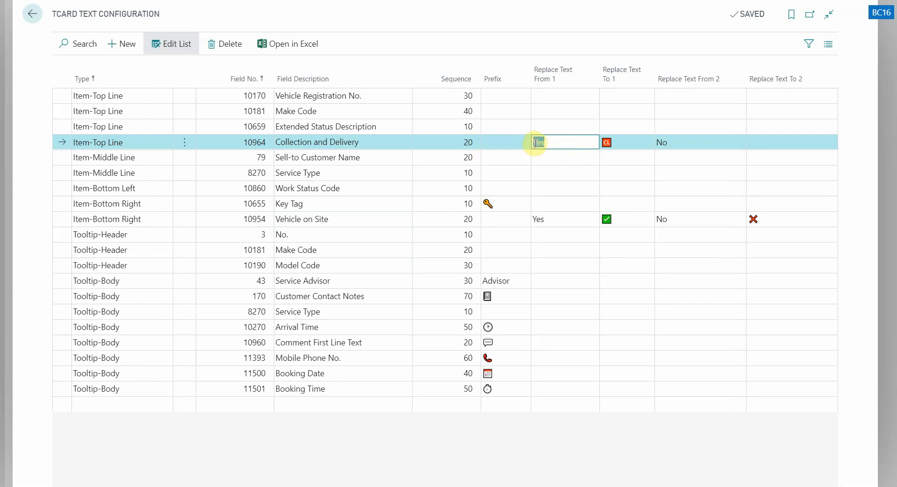
{"action": "left_click", "coordinate": [626, 142]}
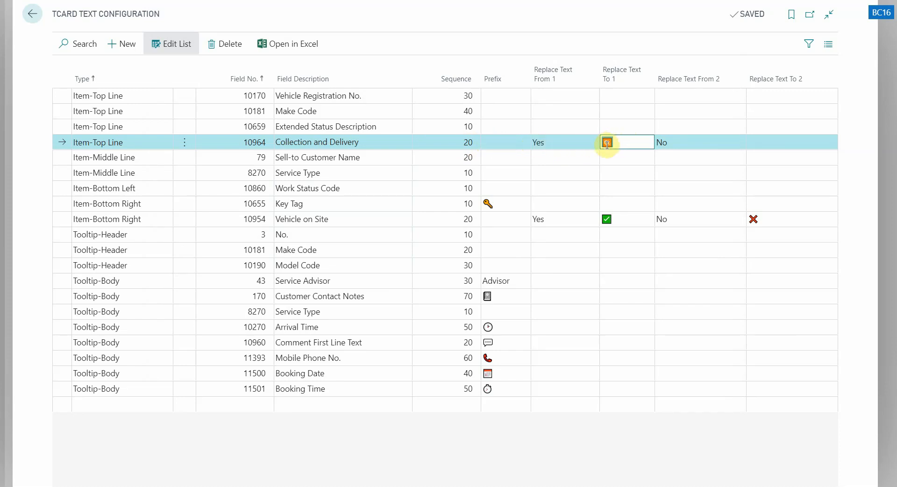
{"action": "left_click", "coordinate": [673, 143]}
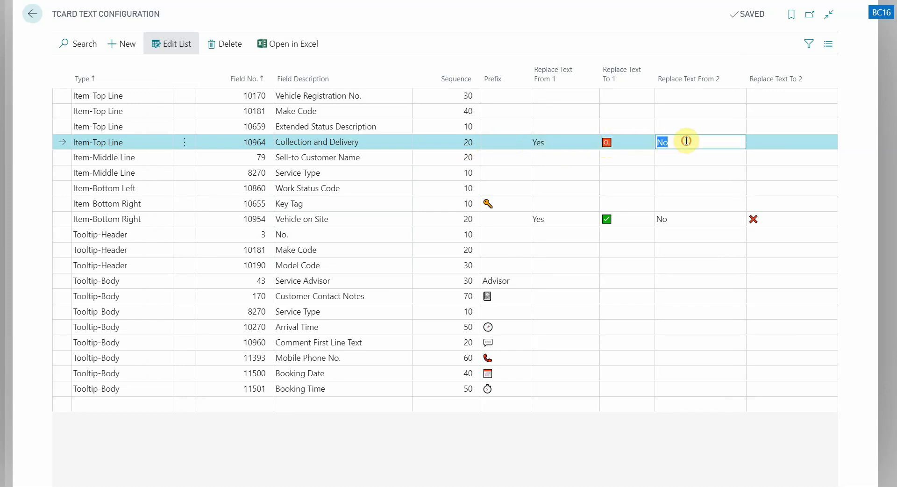
{"action": "left_click", "coordinate": [786, 144]}
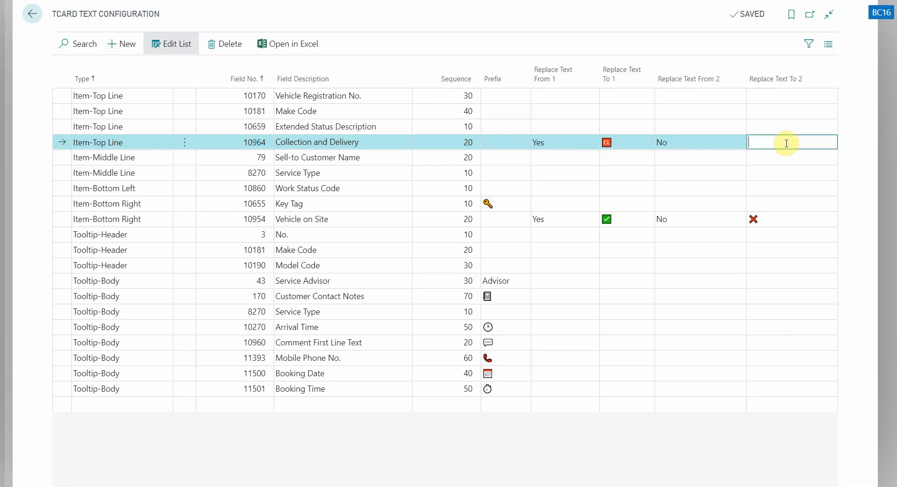
{"action": "left_click", "coordinate": [704, 141]}
{"action": "left_click", "coordinate": [634, 141]}
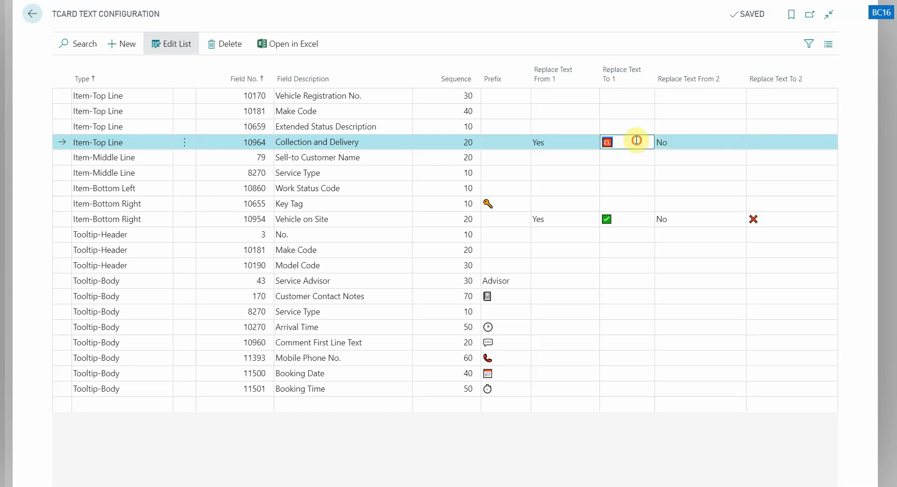
{"action": "left_click", "coordinate": [569, 140]}
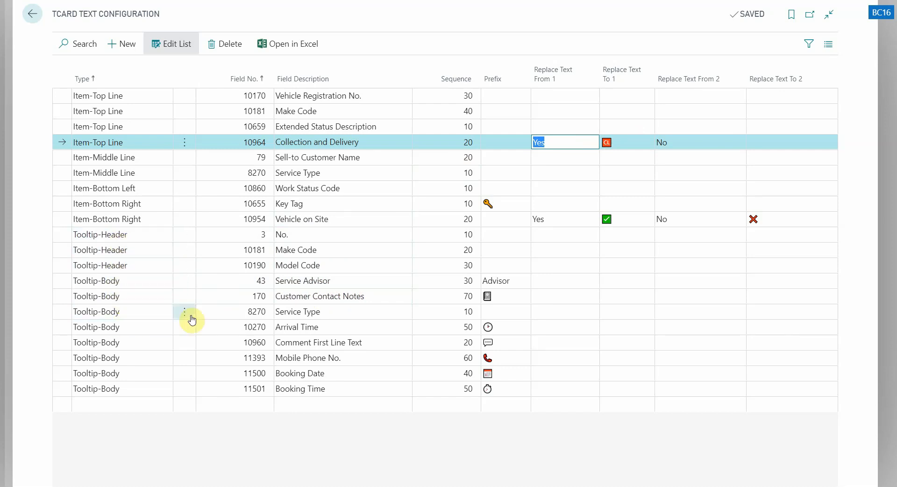
- Examine the Tooltip-Body lines for customer contact notes, mobile phone, booking date and booking time, including their prefixes
{"action": "left_click", "coordinate": [337, 295]}
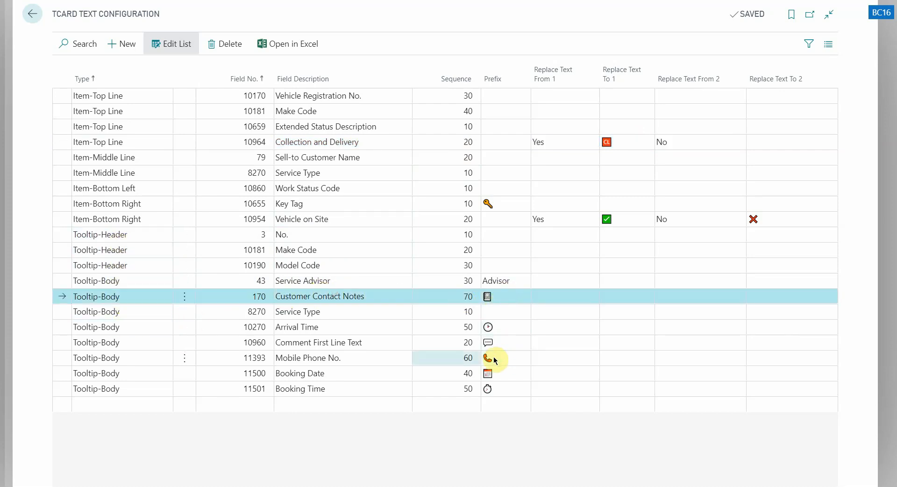
{"action": "left_click", "coordinate": [353, 358]}
{"action": "left_click", "coordinate": [512, 358]}
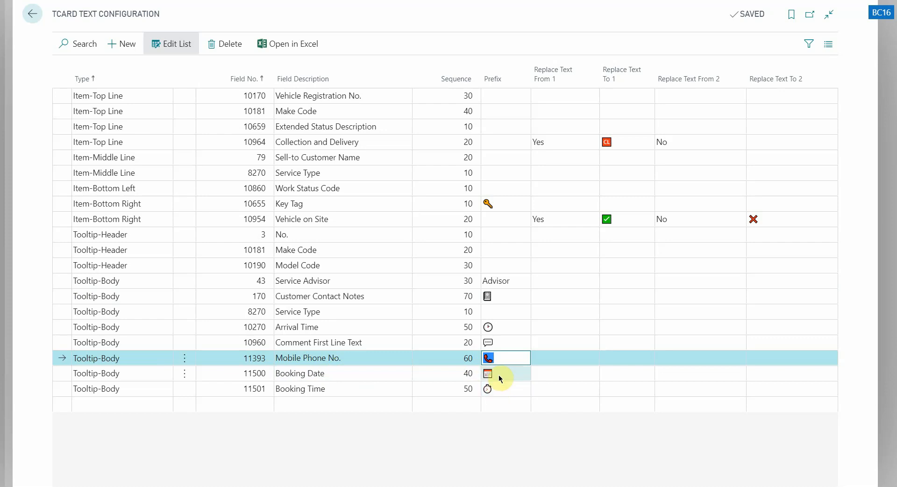
{"action": "left_click", "coordinate": [499, 375]}
{"action": "left_click", "coordinate": [519, 388]}
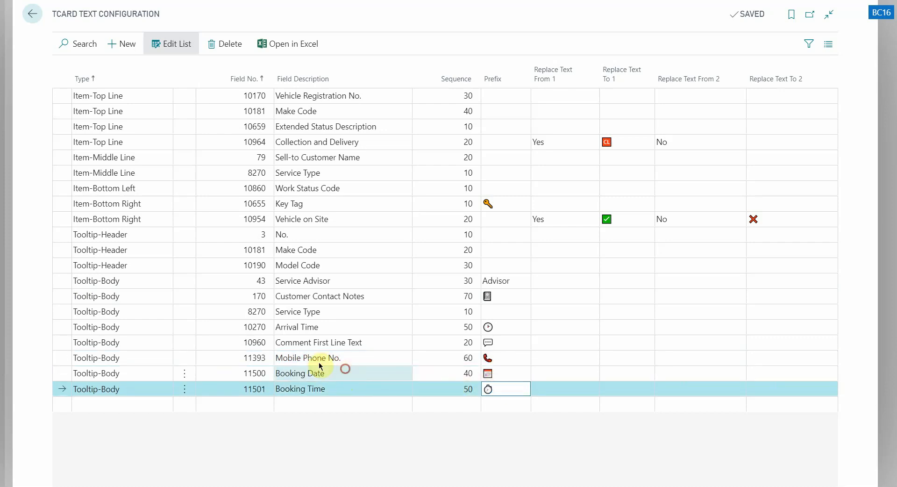
{"action": "left_click", "coordinate": [345, 373]}
- Return to the TCard Planner and view the tooltip of the Land Rover REPAIR card in Awaiting Allocation
{"action": "key", "text": "Escape"}
{"action": "key", "text": "Escape"}
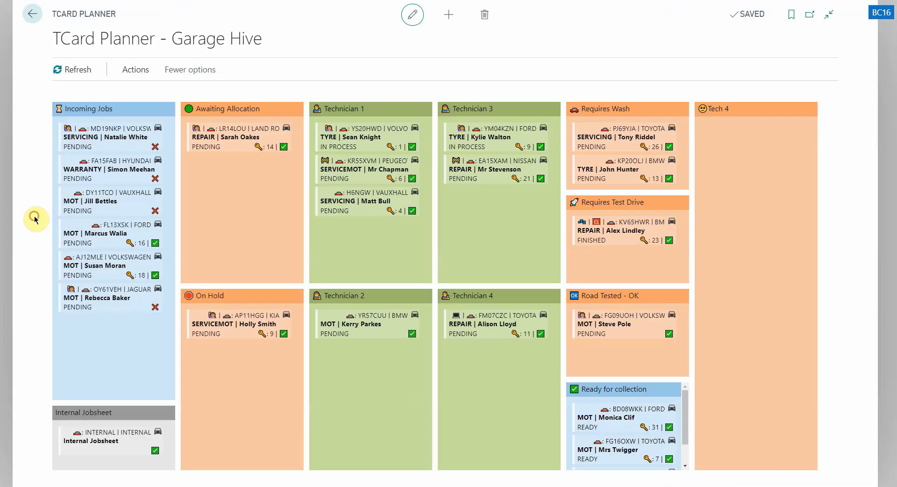
{"action": "mouse_move", "coordinate": [249, 145]}
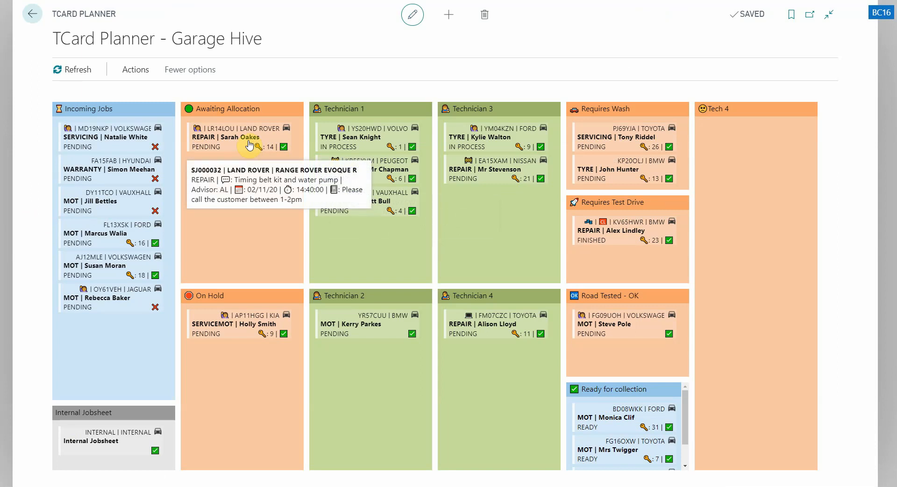
{"action": "mouse_move", "coordinate": [386, 208]}
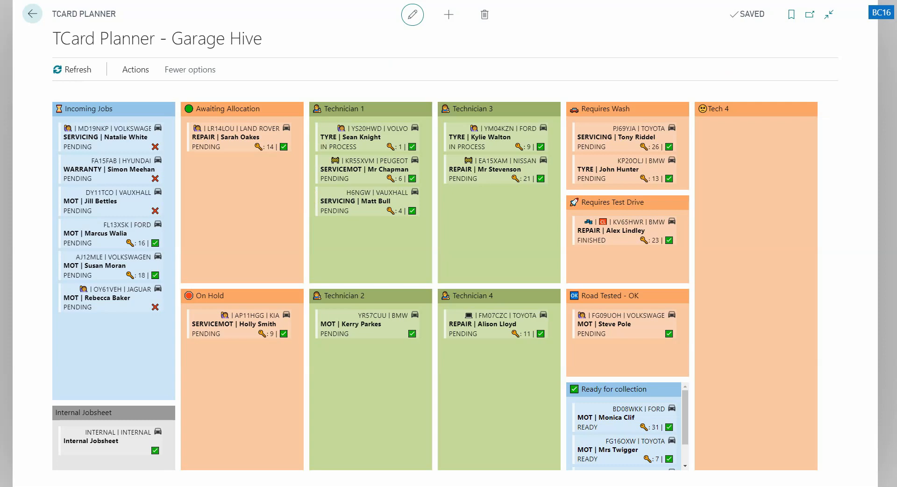
- Bring the Easy Clocking window over the planner, view Technician 1's TCard Tasks, and move the window away again
{"action": "left_click_drag", "start_coordinate": [896, 31], "coordinate": [652, 4]}
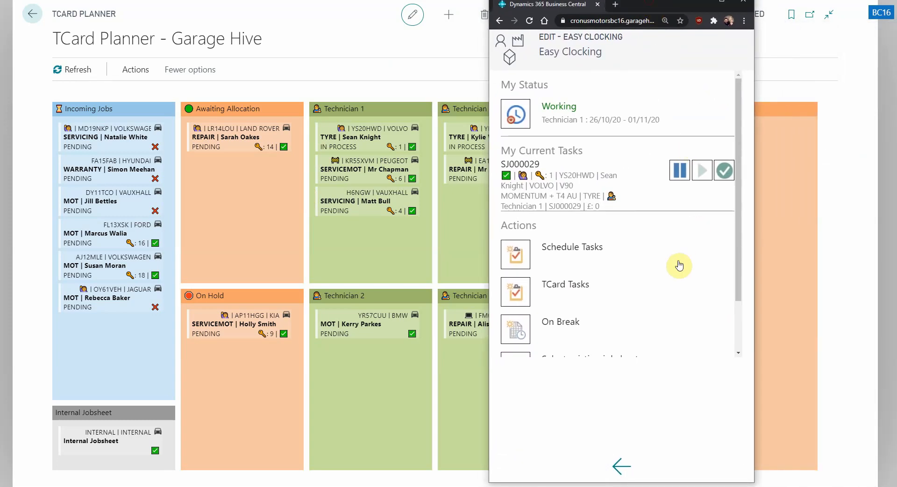
{"action": "scroll", "coordinate": [660, 275], "scroll_direction": "down", "scroll_amount": 2}
{"action": "scroll", "coordinate": [641, 237], "scroll_direction": "up", "scroll_amount": 2}
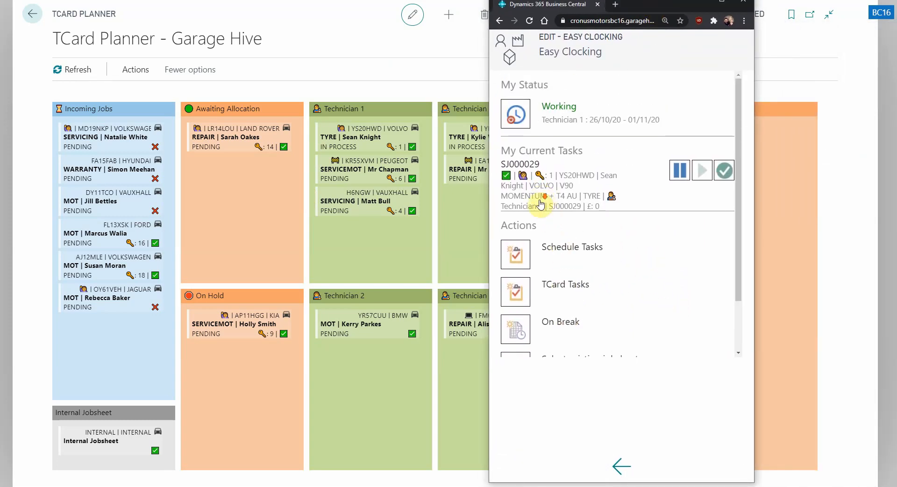
{"action": "scroll", "coordinate": [545, 252], "scroll_direction": "down", "scroll_amount": 1}
{"action": "scroll", "coordinate": [516, 234], "scroll_direction": "up", "scroll_amount": 1}
{"action": "scroll", "coordinate": [522, 239], "scroll_direction": "down", "scroll_amount": 1}
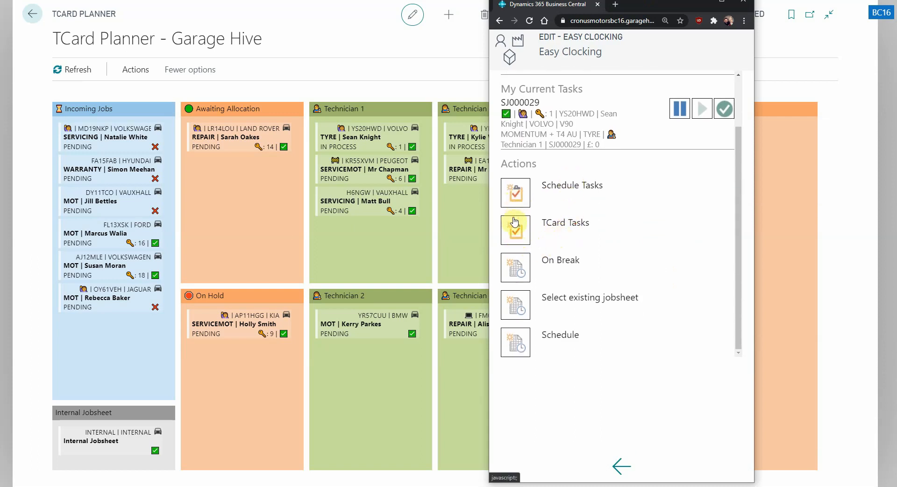
{"action": "left_click", "coordinate": [517, 234]}
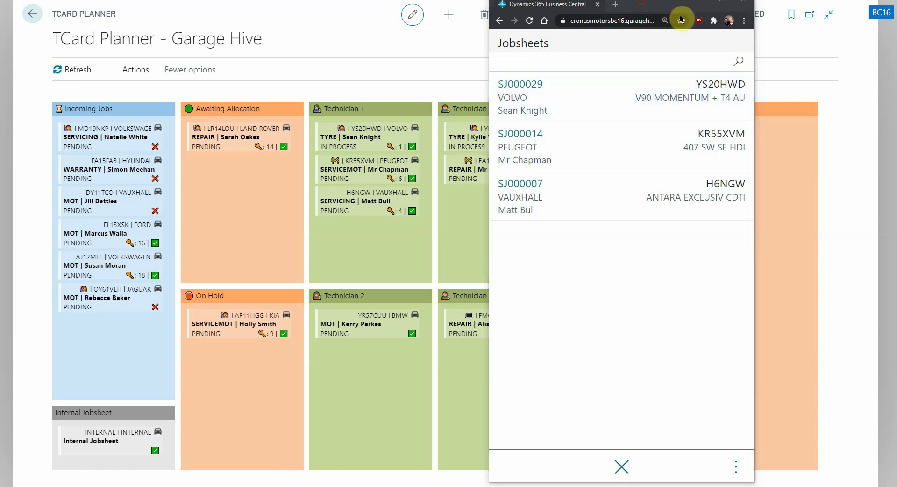
{"action": "left_click_drag", "start_coordinate": [651, 2], "coordinate": [896, 3]}
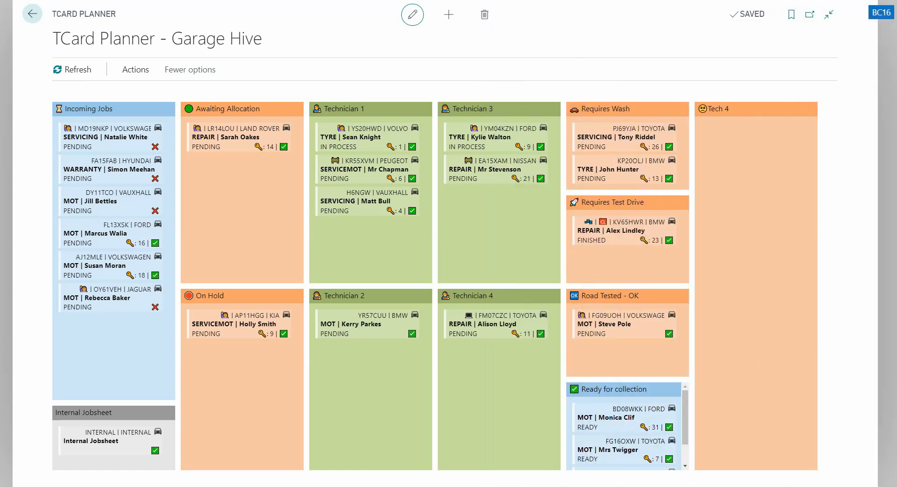
- Move the Peugeot SERVICEMOT card to the top of Technician 1 and the Ford TYRE card from Technician 3 directly beneath it
{"action": "mouse_move", "coordinate": [354, 182]}
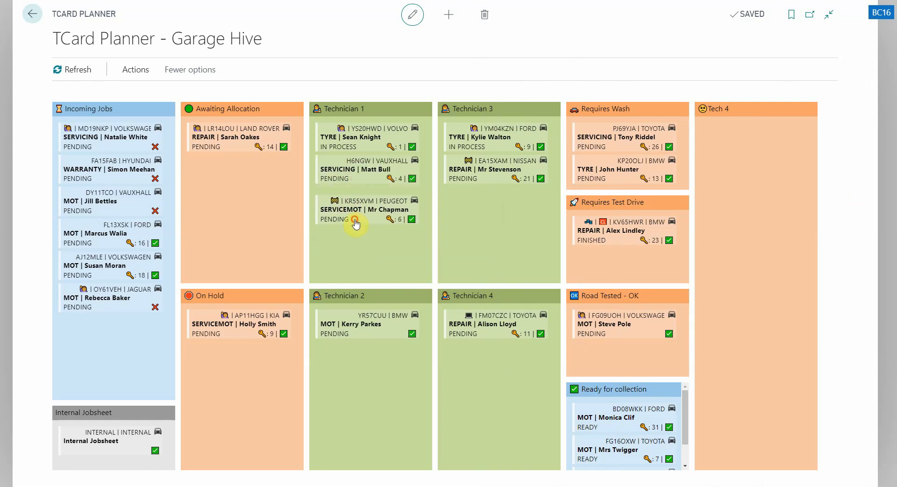
{"action": "left_click_drag", "start_coordinate": [363, 208], "coordinate": [366, 176]}
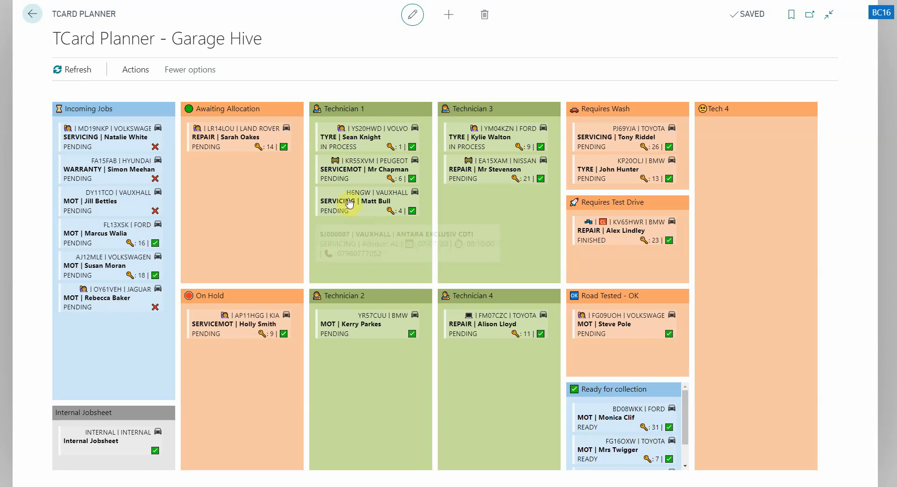
{"action": "left_click_drag", "start_coordinate": [367, 174], "coordinate": [380, 134]}
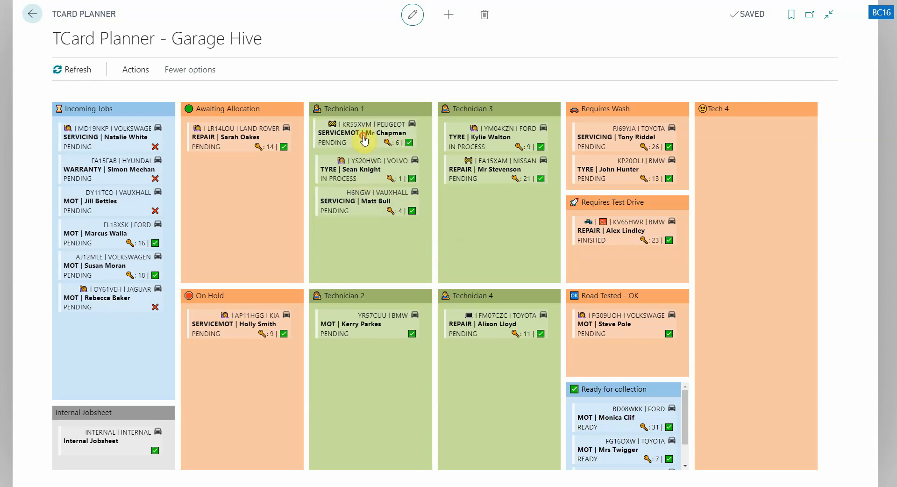
{"action": "left_click_drag", "start_coordinate": [481, 136], "coordinate": [375, 174]}
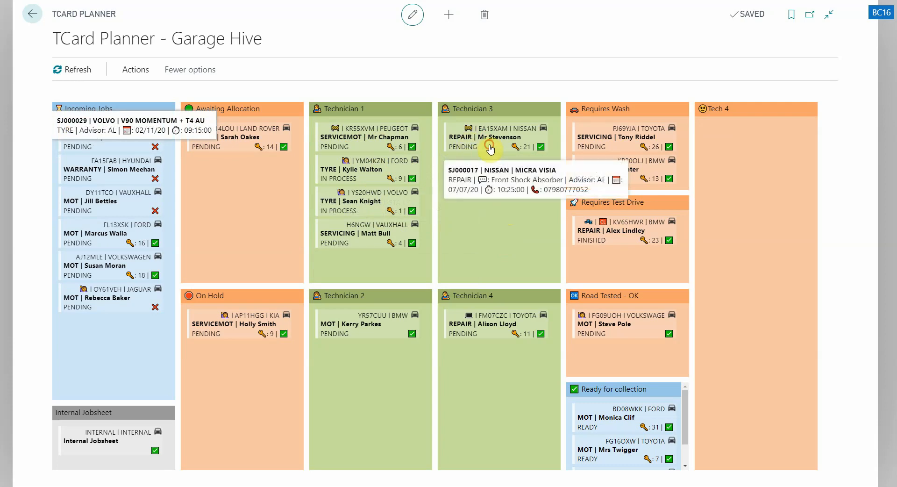
- Set the TCard container to Ready for collection in the jobsheet of Technician 3's Nissan REPAIR card, and check that container on the planner
{"action": "mouse_move", "coordinate": [582, 149]}
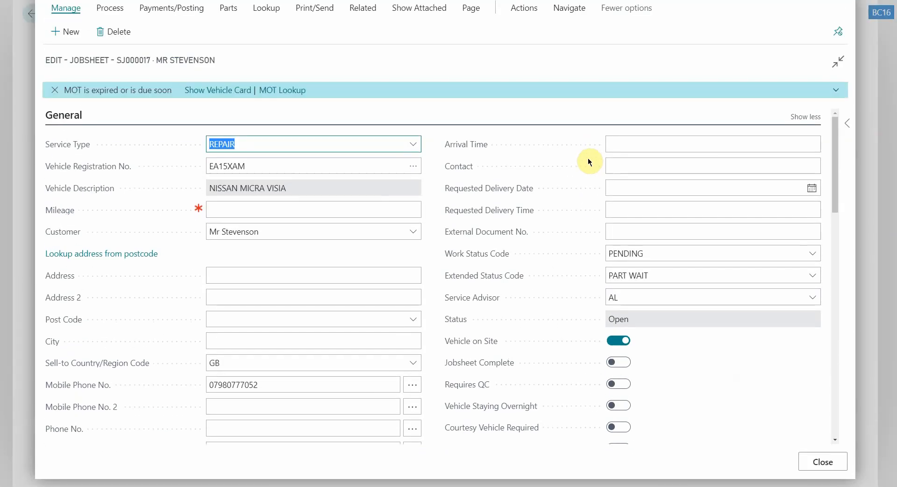
{"action": "scroll", "coordinate": [582, 161], "scroll_direction": "down", "scroll_amount": 6}
{"action": "left_click", "coordinate": [652, 369]}
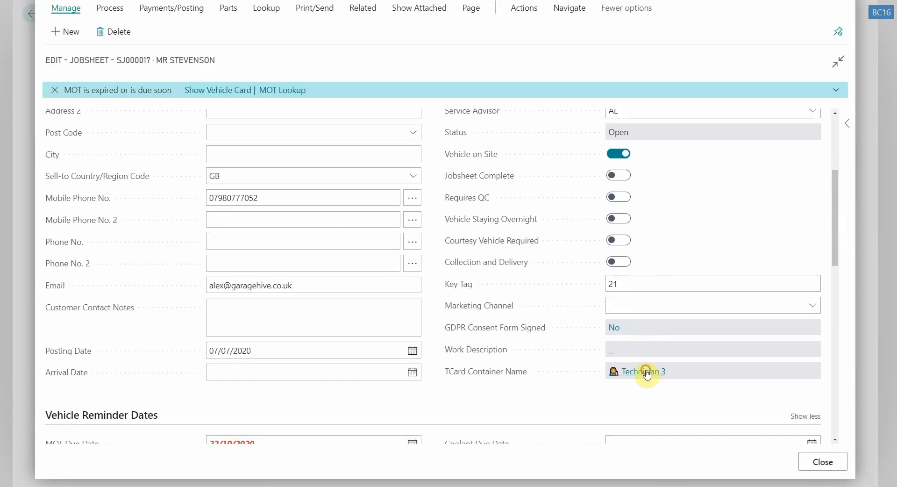
{"action": "left_click", "coordinate": [250, 228]}
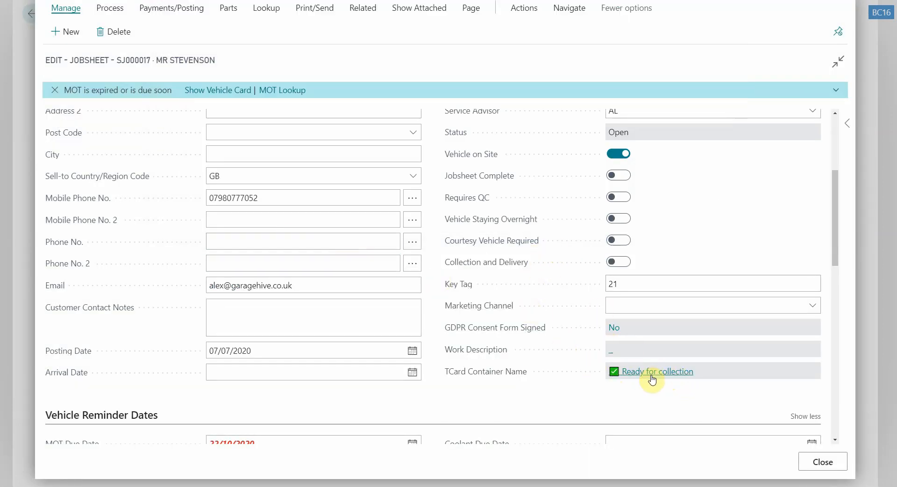
{"action": "left_click", "coordinate": [824, 462]}
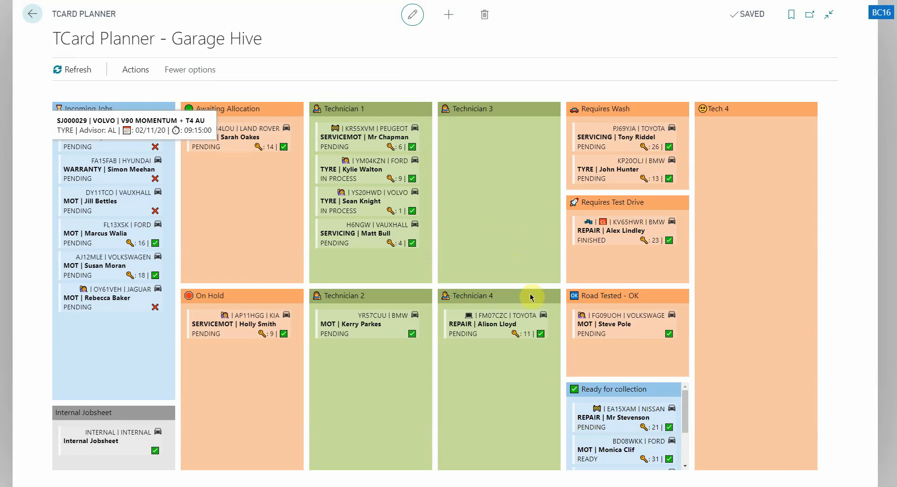
{"action": "scroll", "coordinate": [644, 434], "scroll_direction": "down", "scroll_amount": 2}
{"action": "scroll", "coordinate": [633, 451], "scroll_direction": "up", "scroll_amount": 1}
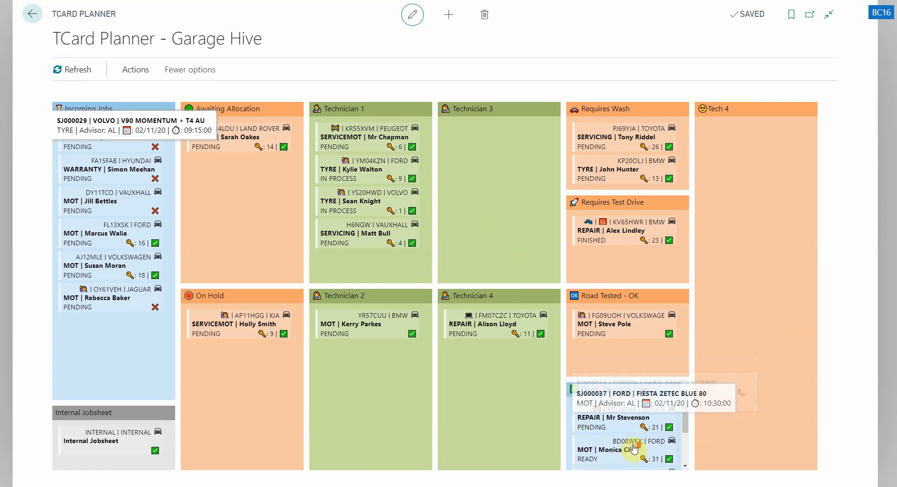
{"action": "scroll", "coordinate": [632, 449], "scroll_direction": "down", "scroll_amount": 2}
{"action": "scroll", "coordinate": [631, 444], "scroll_direction": "up", "scroll_amount": 3}
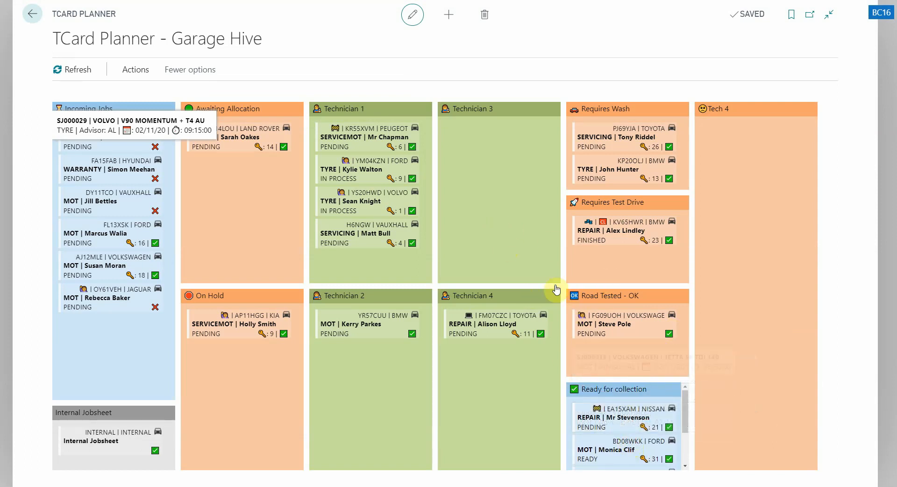